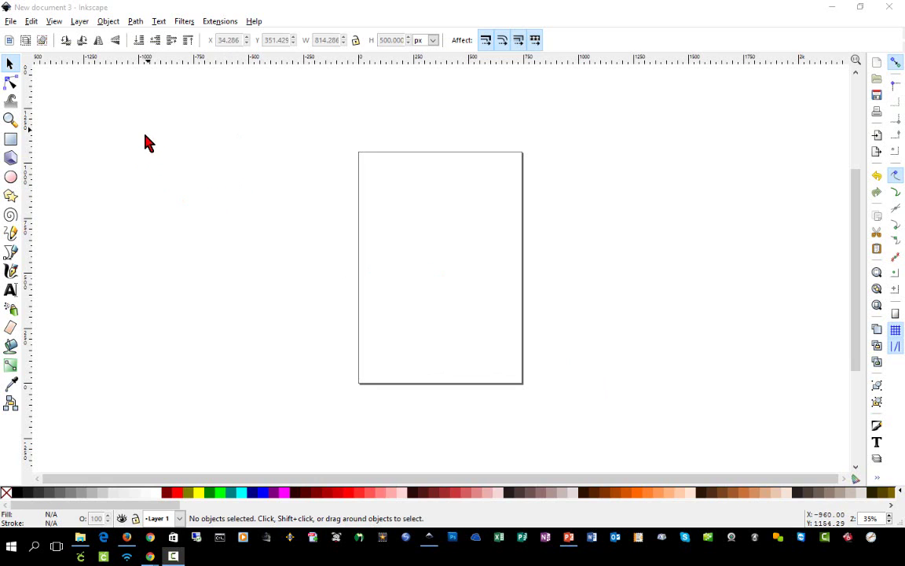
Step: Hide the page border through the document properties so the canvas is blank
{"action": "left_click", "coordinate": [11, 22]}
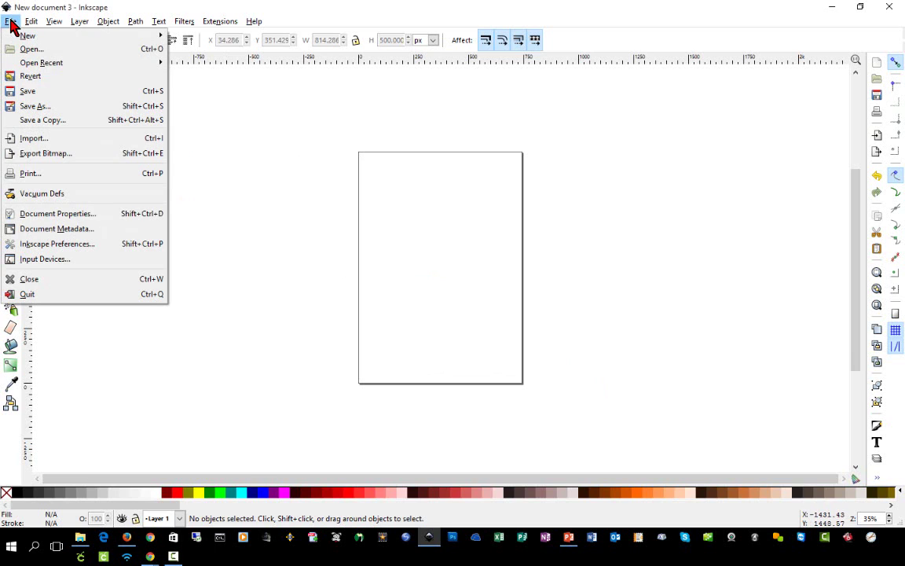
{"action": "left_click", "coordinate": [114, 213]}
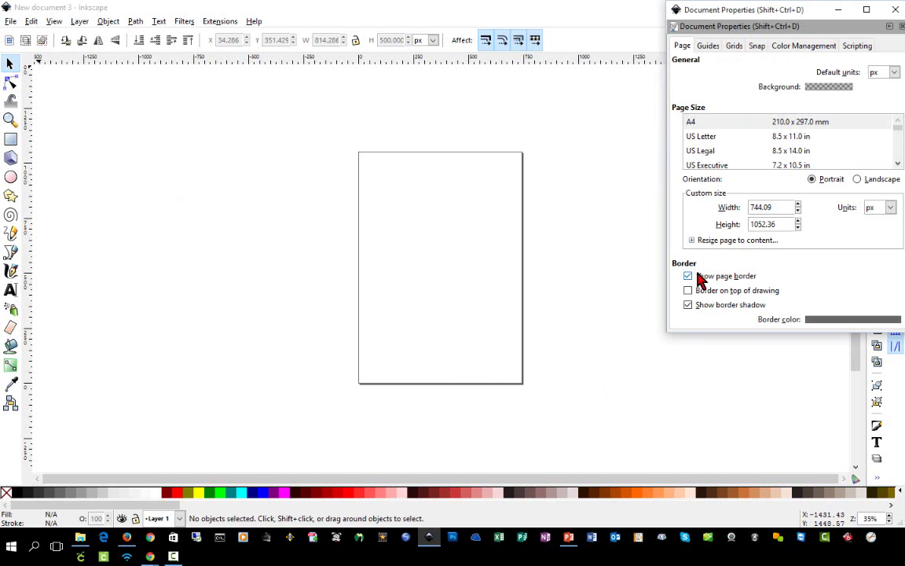
{"action": "left_click", "coordinate": [693, 279]}
{"action": "left_click", "coordinate": [693, 279]}
{"action": "left_click", "coordinate": [895, 9]}
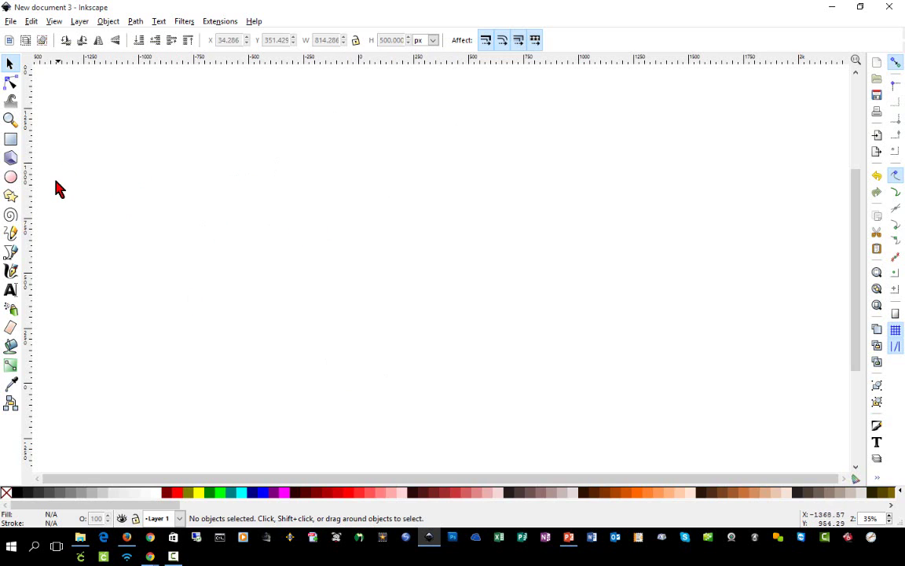
Step: Draw an orange ellipse without stroke, about 1177 px wide and 1017 px high, and move it up slightly on the canvas
{"action": "left_click", "coordinate": [11, 180]}
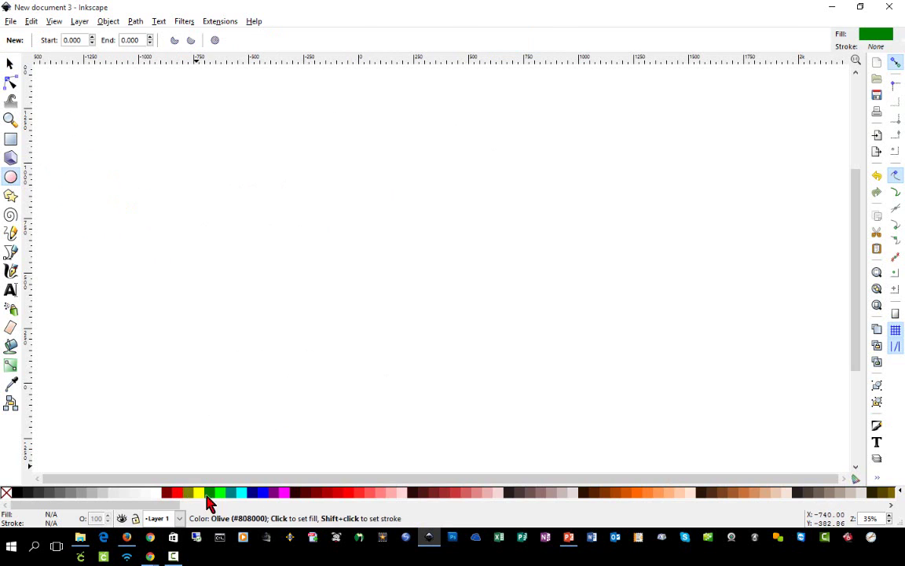
{"action": "left_click", "coordinate": [638, 496]}
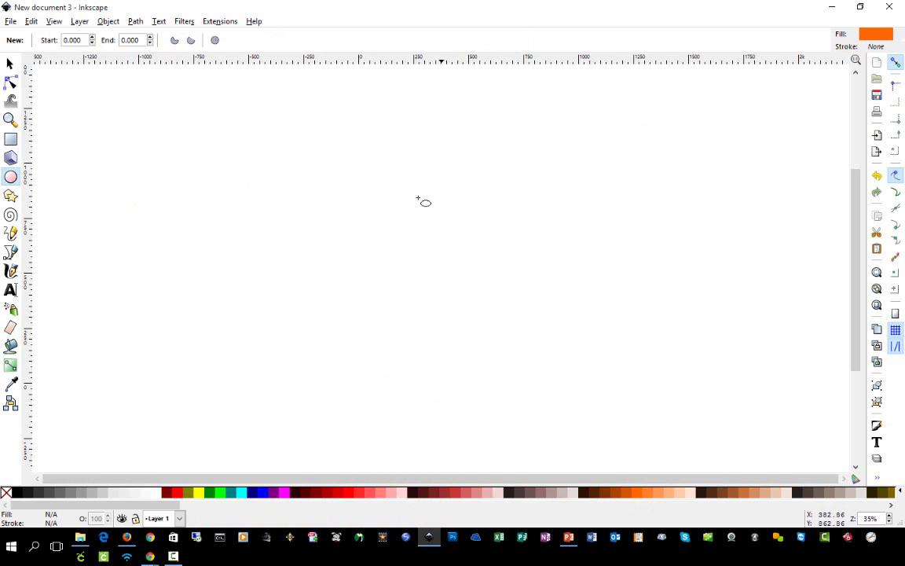
{"action": "left_click_drag", "start_coordinate": [287, 194], "coordinate": [545, 421]}
{"action": "left_click", "coordinate": [10, 63]}
{"action": "left_click_drag", "start_coordinate": [429, 287], "coordinate": [435, 240]}
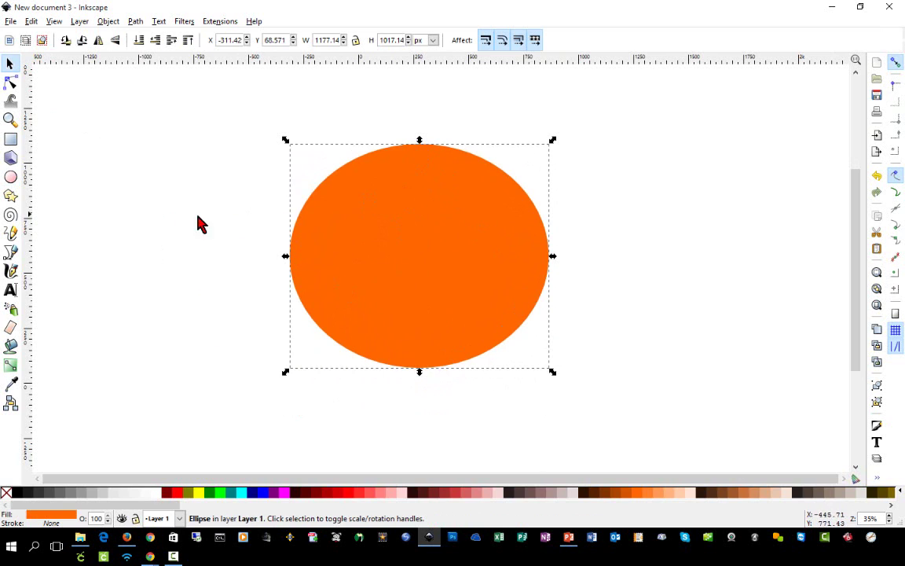
Step: Convert the orange ellipse to a path and switch it to node editing
{"action": "left_click", "coordinate": [135, 21]}
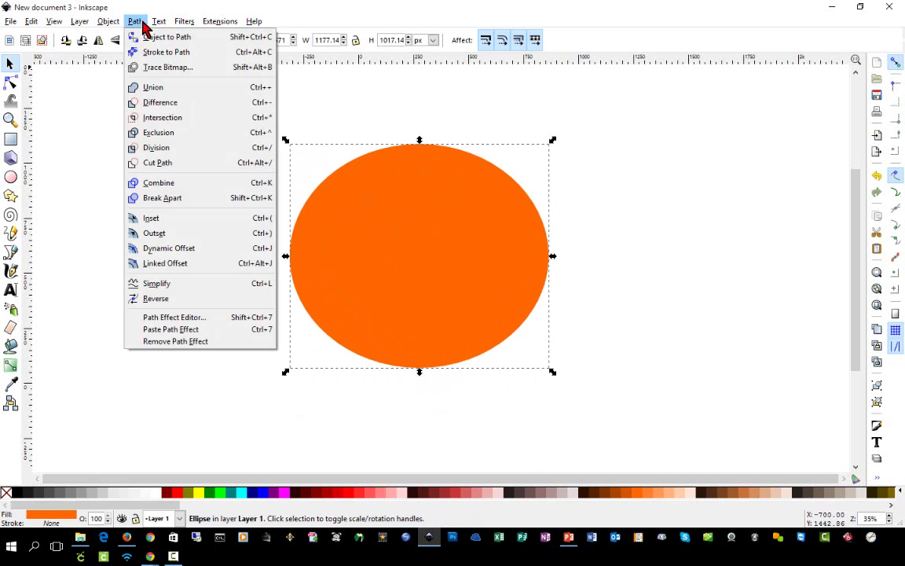
{"action": "left_click", "coordinate": [149, 37]}
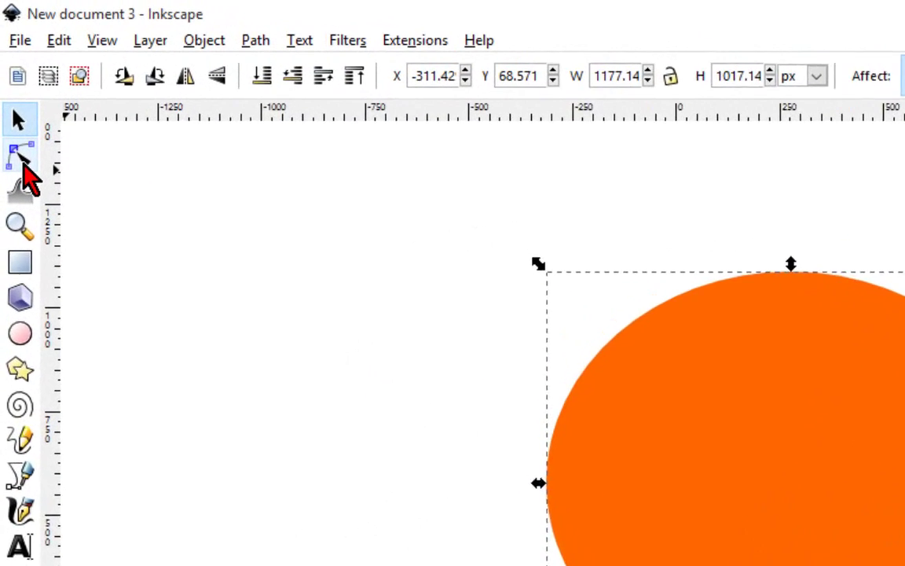
{"action": "left_click", "coordinate": [22, 164]}
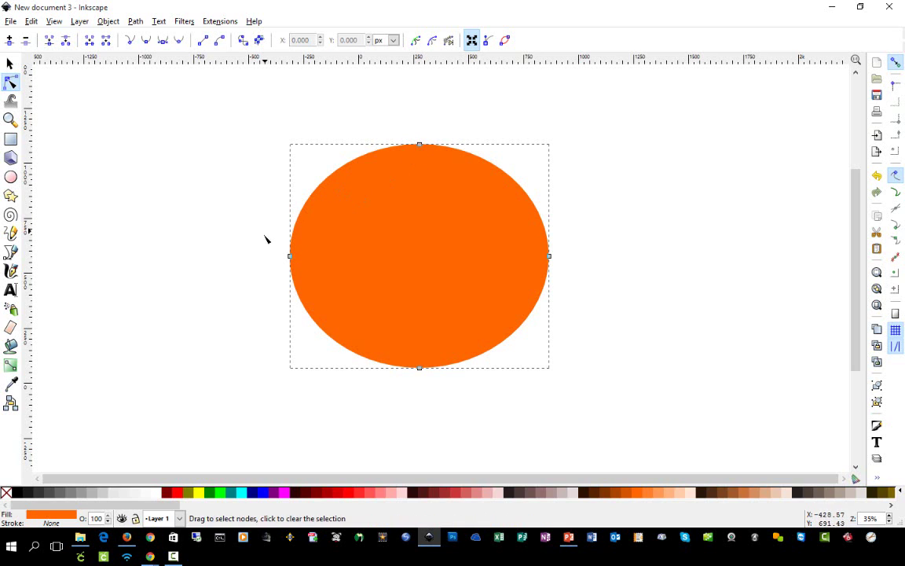
Step: Add a node on the path's upper-left and upper-right curves and pull each slightly outward to square off the shape
{"action": "double_click", "coordinate": [330, 177]}
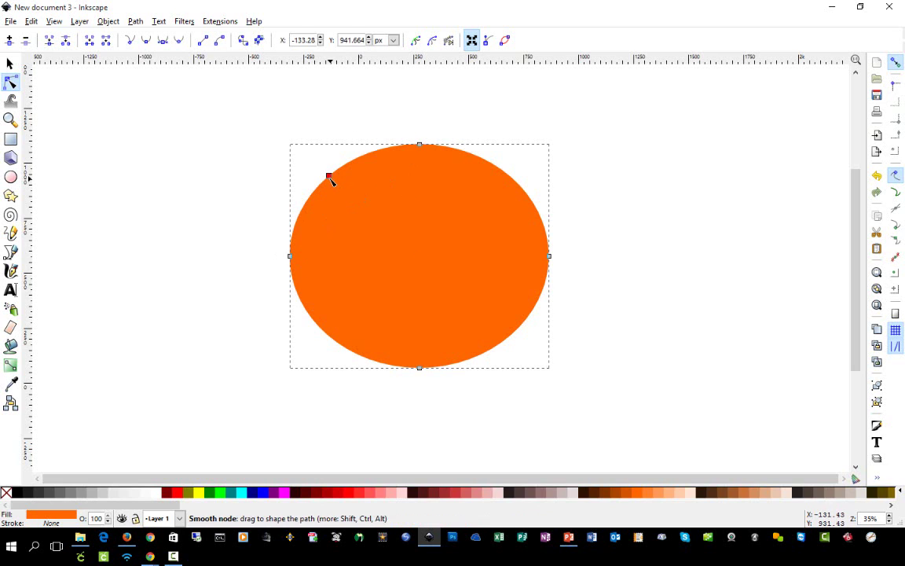
{"action": "left_click_drag", "start_coordinate": [329, 176], "coordinate": [321, 172]}
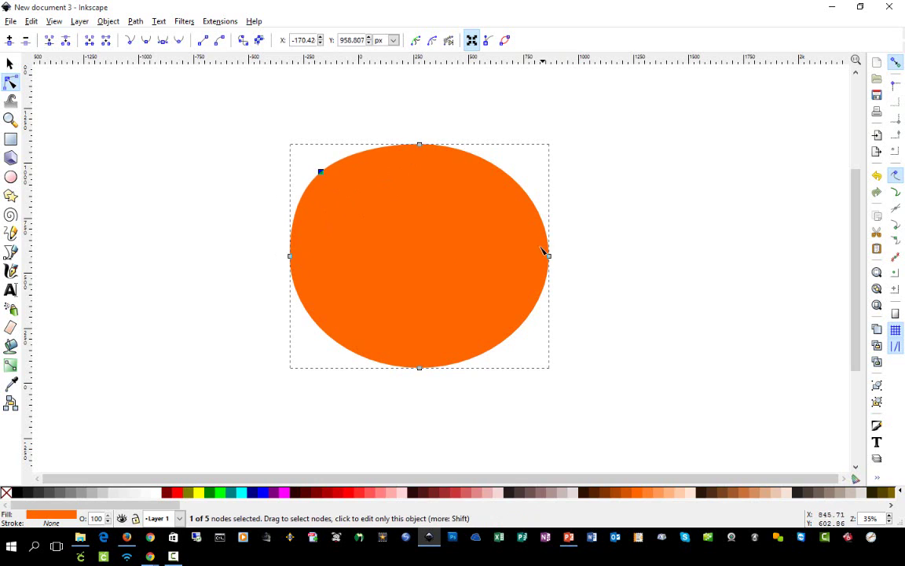
{"action": "double_click", "coordinate": [510, 180]}
{"action": "left_click_drag", "start_coordinate": [509, 176], "coordinate": [516, 171]}
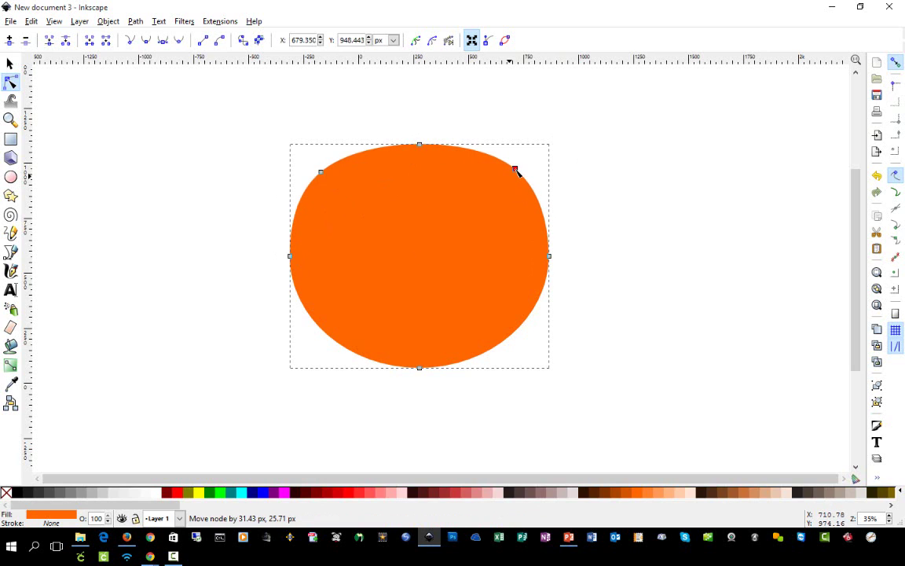
Step: Add a node on the path's lower-right and lower-left curves, pull each slightly outward, and deselect the pumpkin body
{"action": "double_click", "coordinate": [512, 337]}
{"action": "left_click_drag", "start_coordinate": [515, 339], "coordinate": [517, 343]}
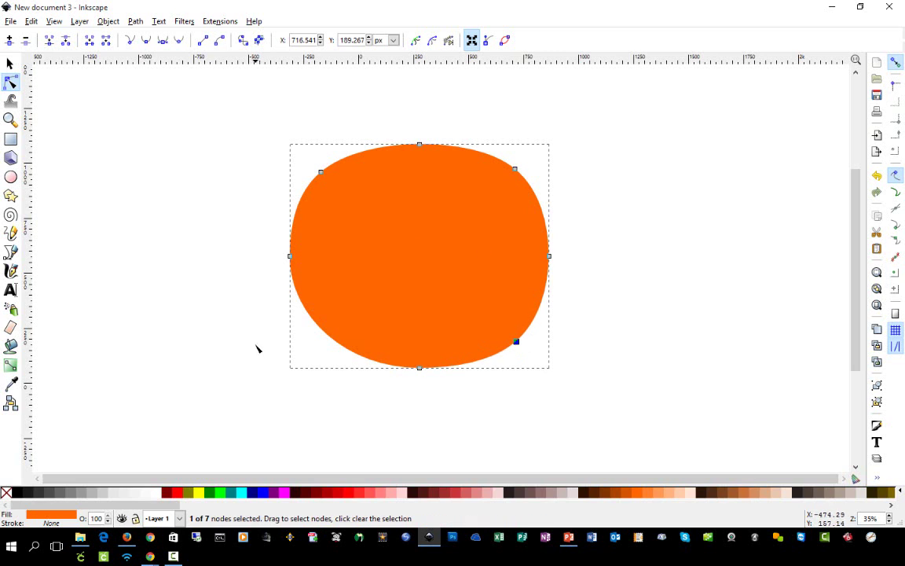
{"action": "double_click", "coordinate": [326, 335]}
{"action": "left_click_drag", "start_coordinate": [327, 338], "coordinate": [320, 339]}
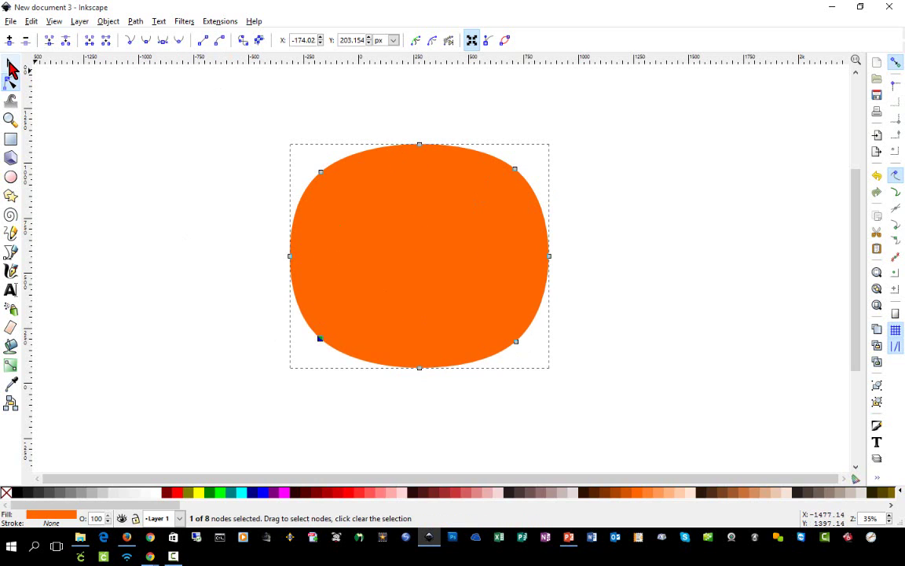
{"action": "left_click", "coordinate": [7, 68]}
{"action": "left_click", "coordinate": [132, 214]}
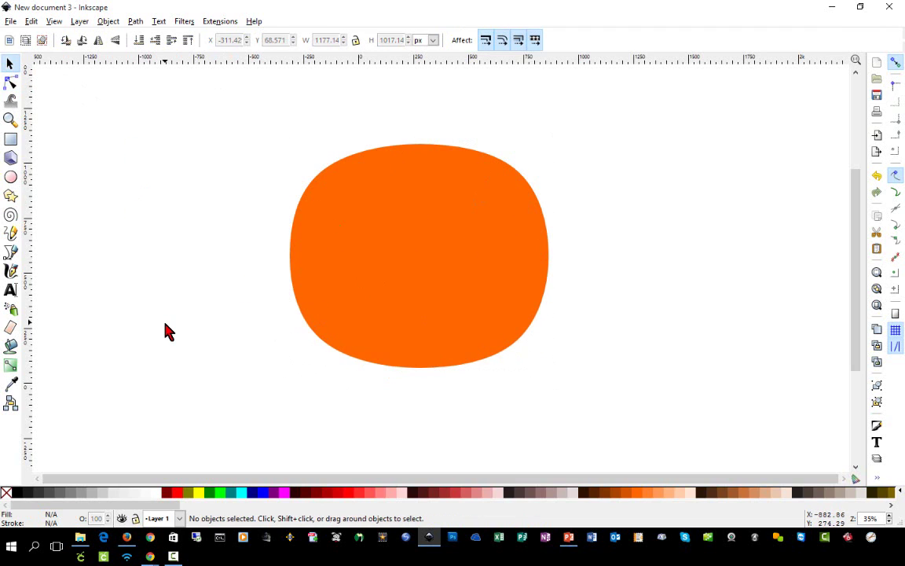
Step: Draw a closed straight-sided triangle with the Bezier tool as the left eye in the pumpkin's upper-left area
{"action": "left_click", "coordinate": [11, 256]}
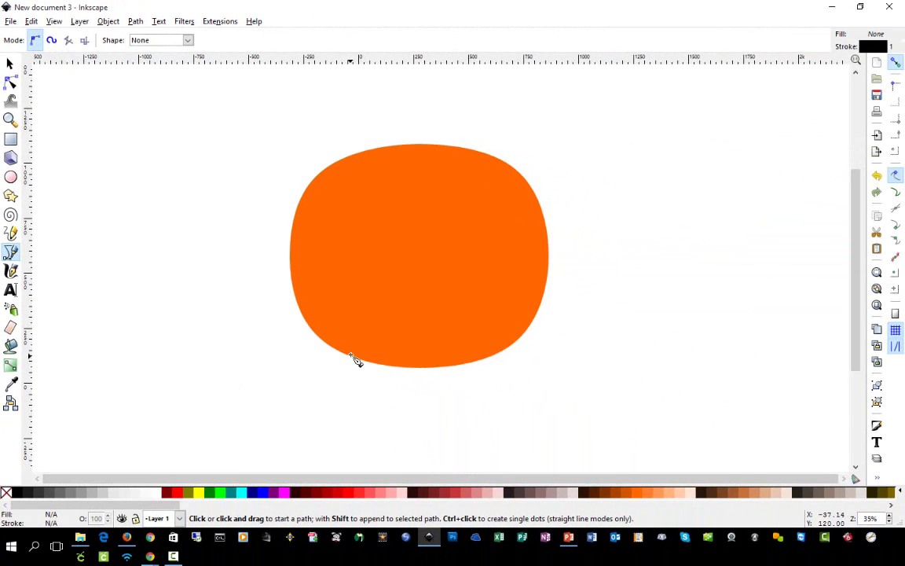
{"action": "scroll", "coordinate": [297, 283], "scroll_direction": "up", "scroll_amount": 1}
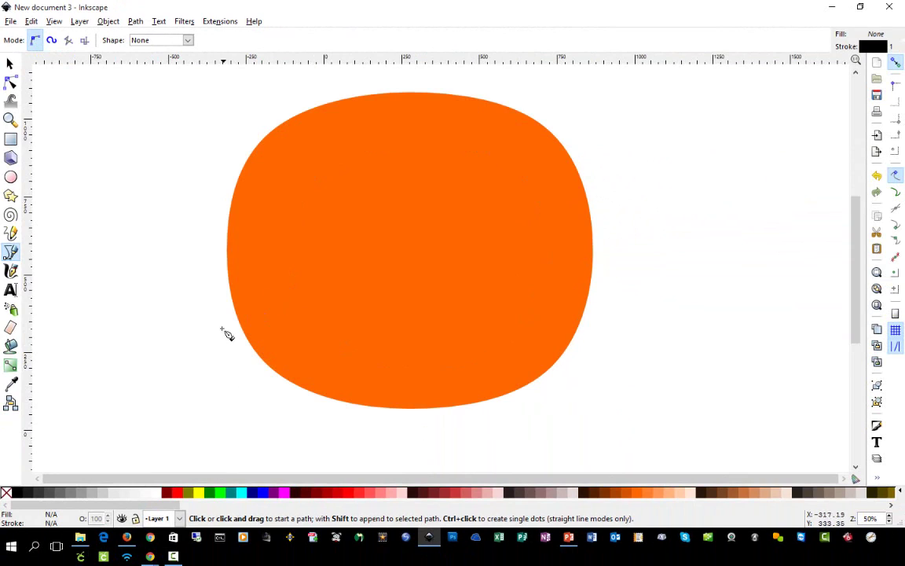
{"action": "scroll", "coordinate": [228, 330], "scroll_direction": "up", "scroll_amount": 1}
{"action": "scroll", "coordinate": [232, 330], "scroll_direction": "up", "scroll_amount": 2}
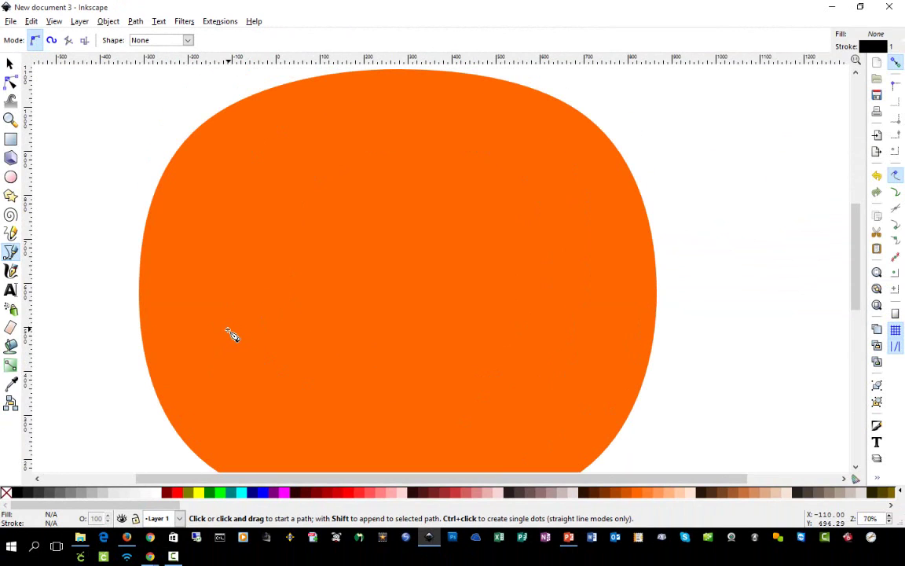
{"action": "left_click", "coordinate": [228, 244]}
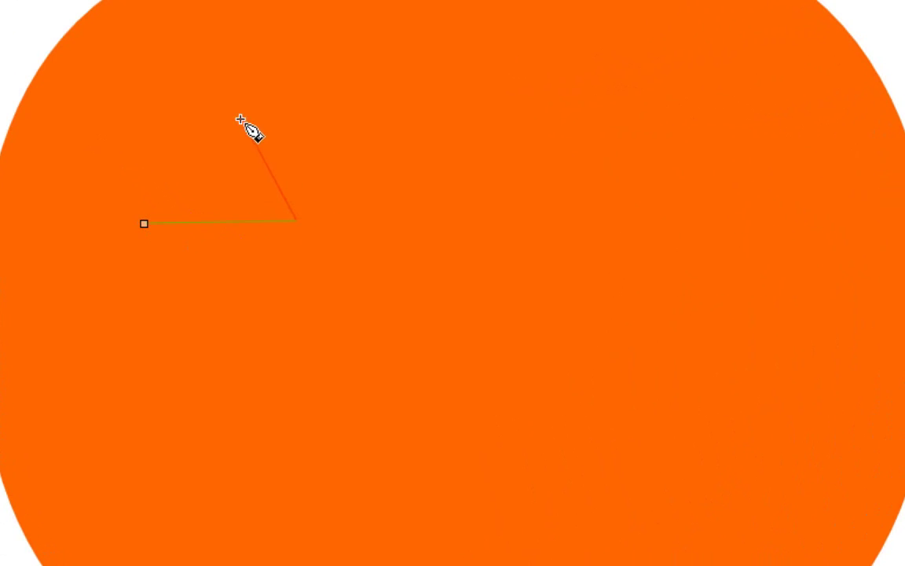
{"action": "left_click", "coordinate": [221, 85]}
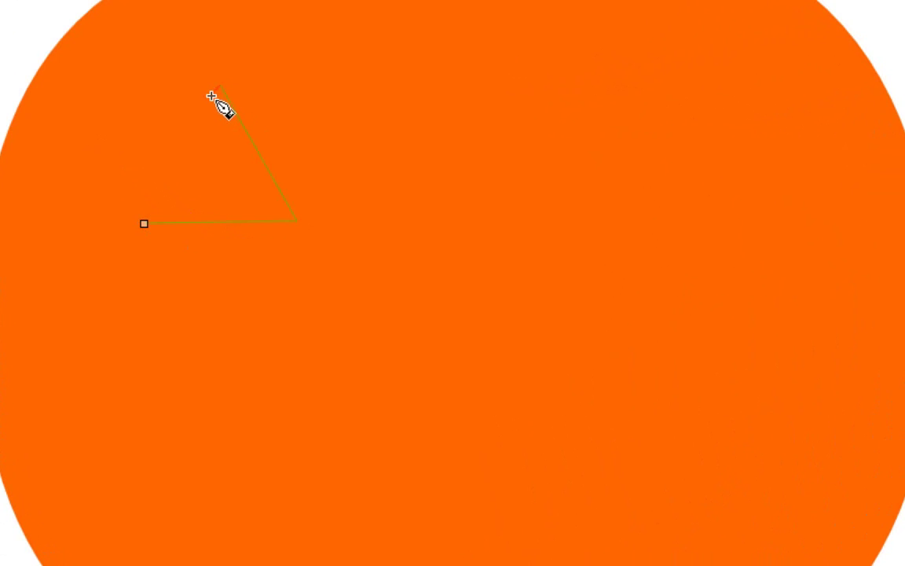
{"action": "left_click", "coordinate": [144, 224]}
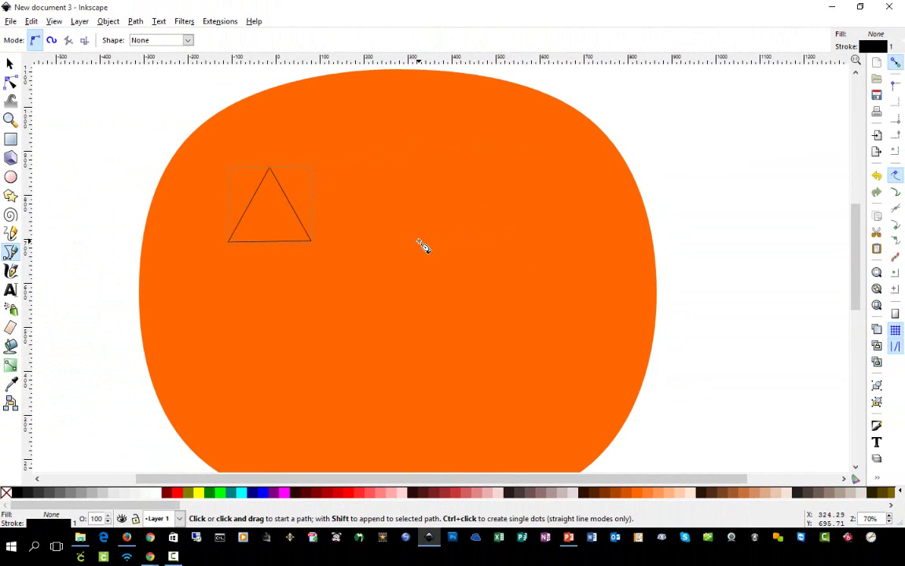
Step: Draw a matching closed triangle as the right eye, with its base level with the left eye's base
{"action": "left_click", "coordinate": [419, 241]}
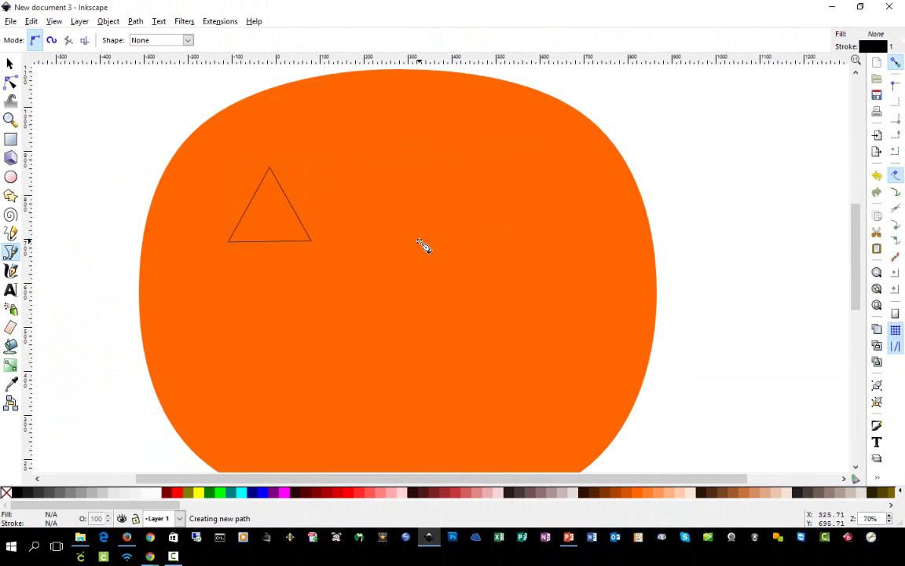
{"action": "left_click", "coordinate": [501, 241]}
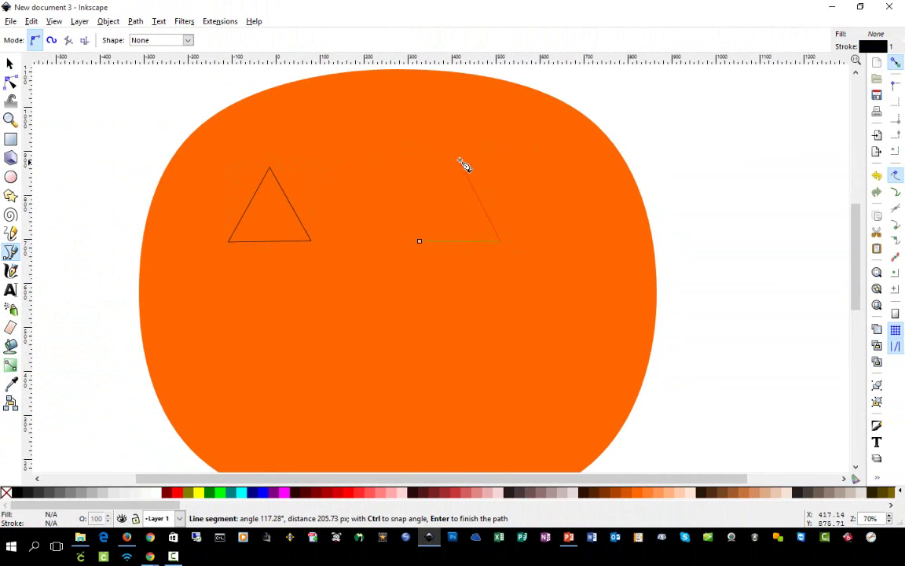
{"action": "left_click", "coordinate": [460, 162]}
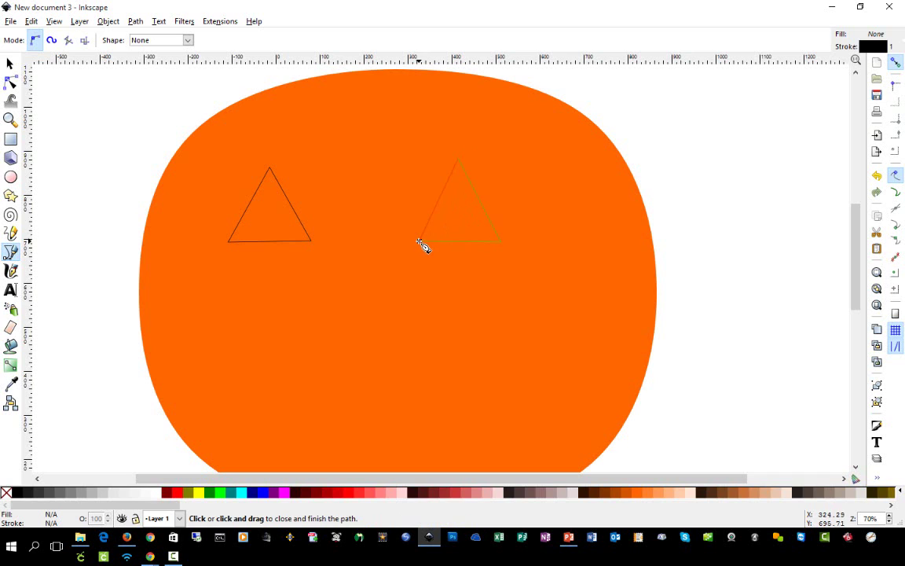
{"action": "left_click", "coordinate": [421, 241]}
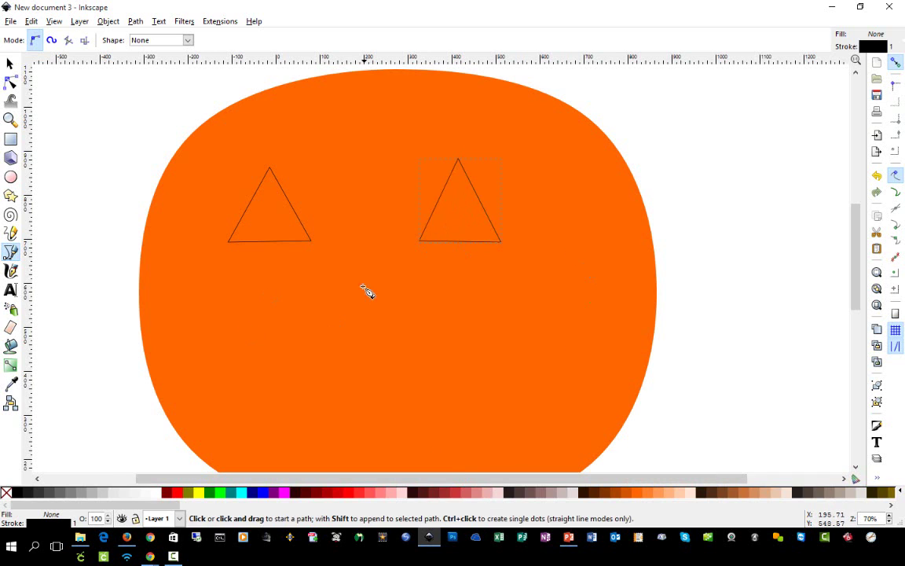
Step: Draw a closed triangle as the nose, centred between and below the two eyes
{"action": "left_click", "coordinate": [354, 257]}
{"action": "left_click", "coordinate": [318, 324]}
{"action": "left_click", "coordinate": [407, 324]}
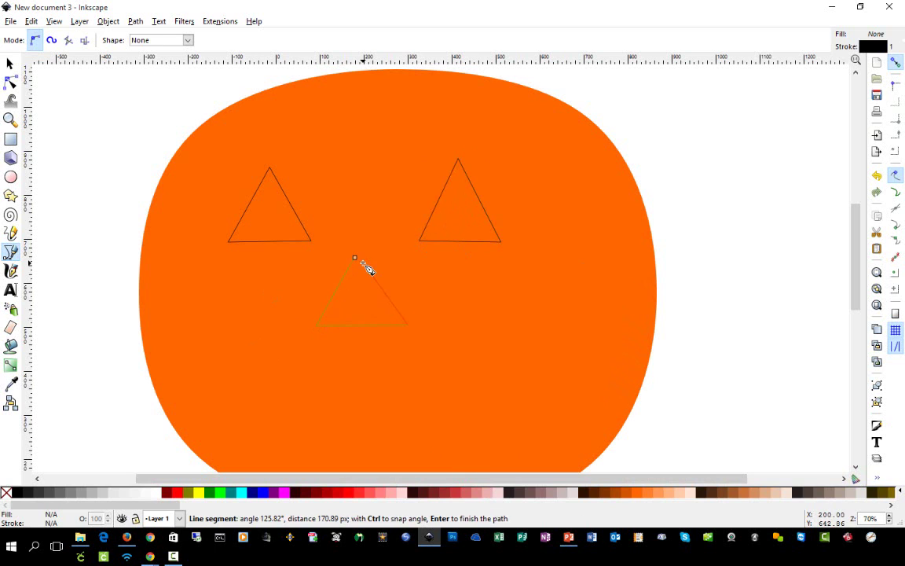
{"action": "left_click", "coordinate": [354, 258]}
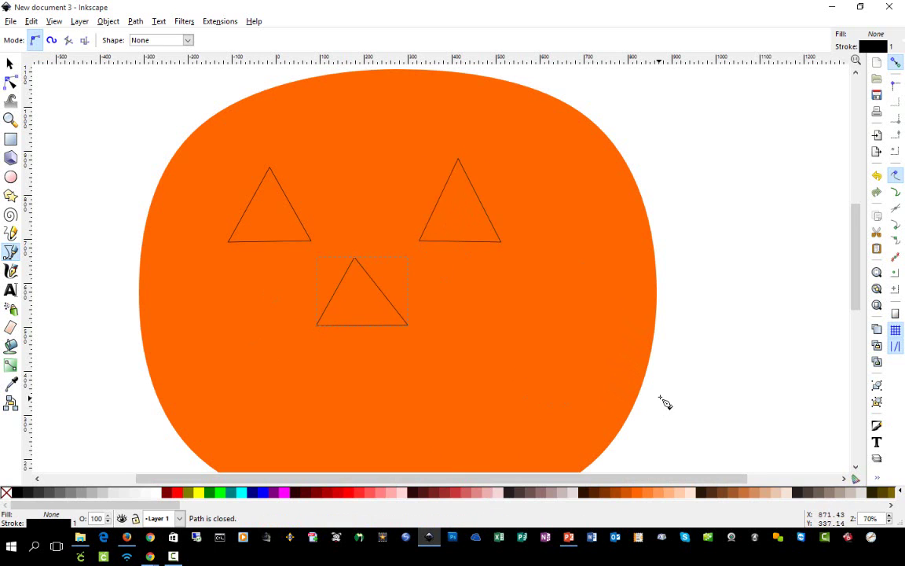
Step: Start the mouth outline with the Bezier tool below the left eye, tracing the lower-left edge and a first square lower tooth
{"action": "scroll", "coordinate": [665, 404], "scroll_direction": "down", "scroll_amount": 2}
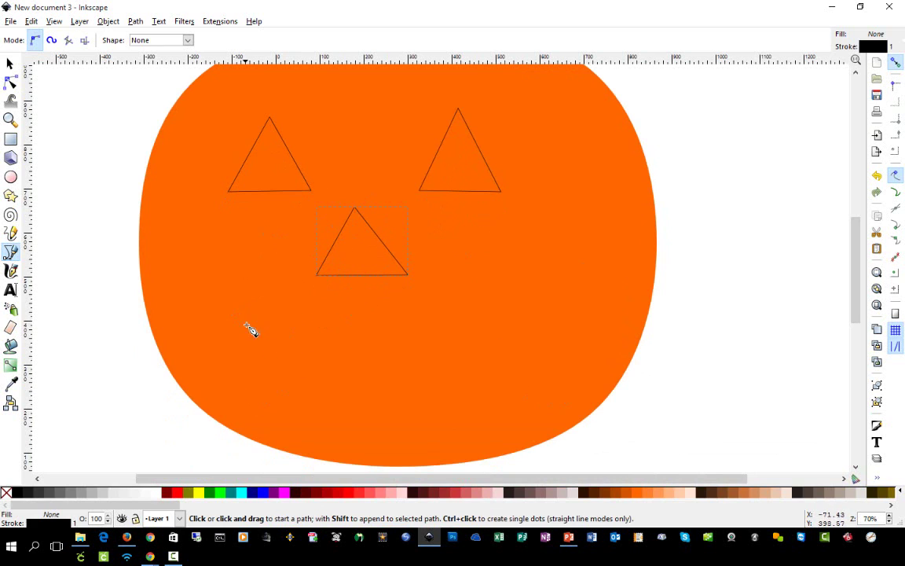
{"action": "scroll", "coordinate": [286, 370], "scroll_direction": "up", "scroll_amount": 2}
{"action": "scroll", "coordinate": [285, 370], "scroll_direction": "down", "scroll_amount": 4}
{"action": "scroll", "coordinate": [286, 363], "scroll_direction": "up", "scroll_amount": 4}
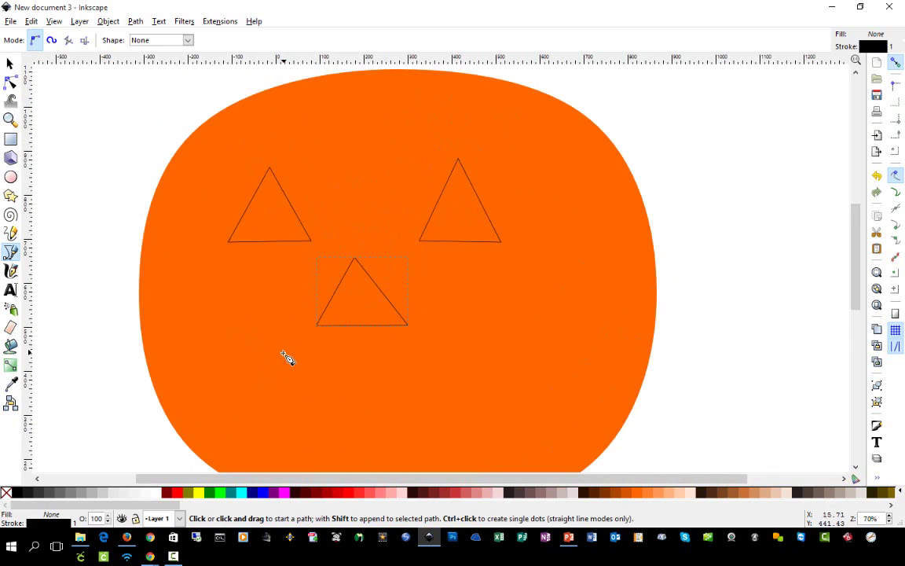
{"action": "left_click", "coordinate": [217, 357]}
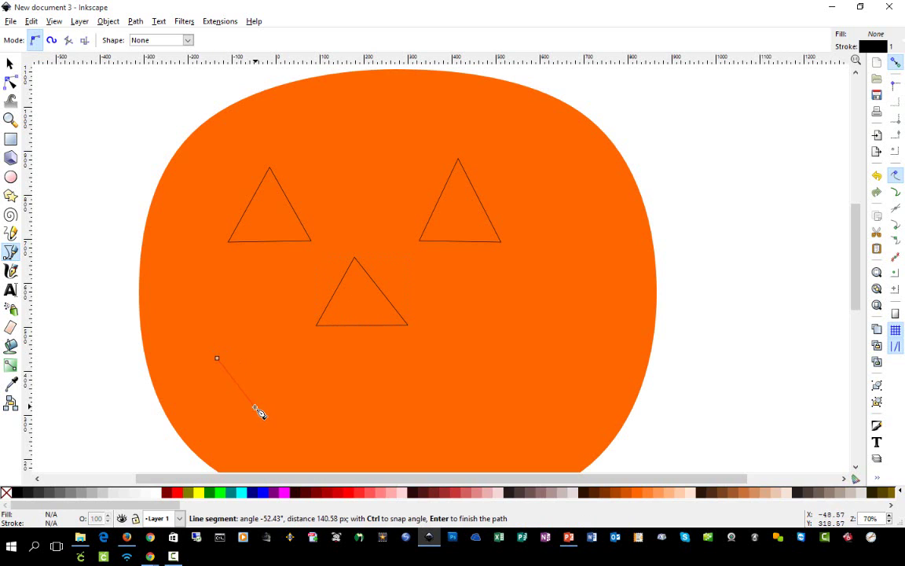
{"action": "left_click", "coordinate": [255, 408]}
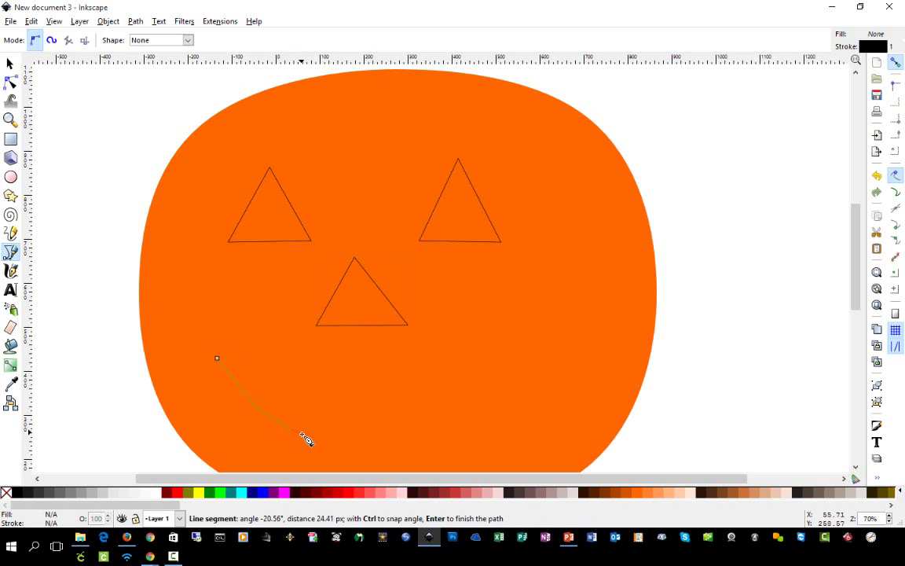
{"action": "left_click", "coordinate": [317, 432]}
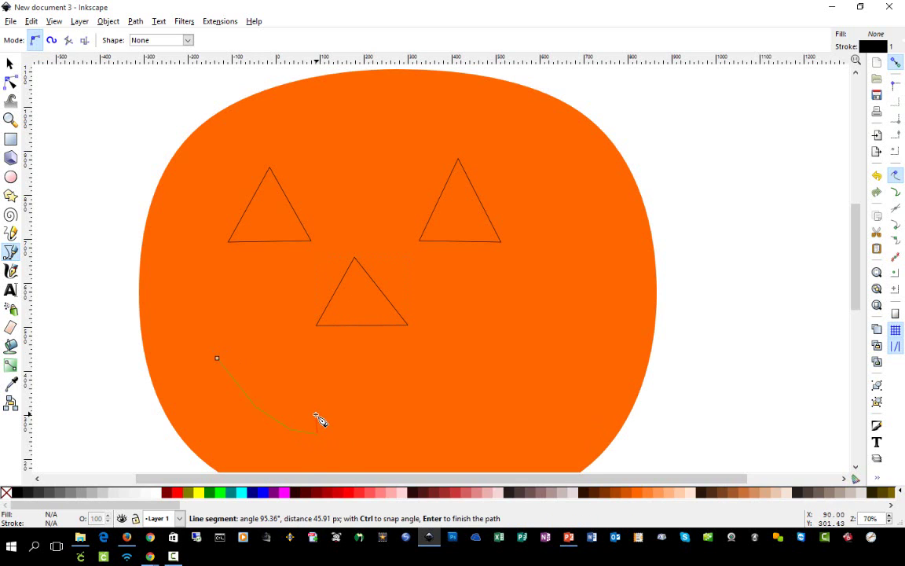
{"action": "left_click", "coordinate": [317, 413]}
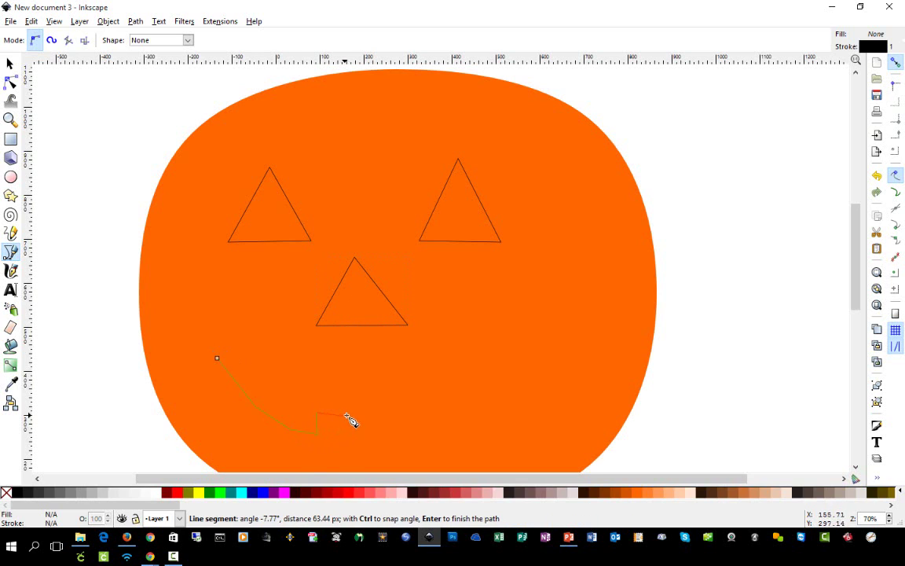
{"action": "left_click", "coordinate": [345, 413]}
{"action": "left_click", "coordinate": [346, 435]}
Step: Continue the mouth's lower edge rightward with a second square tooth, rising in straight segments to the right corner
{"action": "left_click", "coordinate": [367, 436]}
{"action": "left_click", "coordinate": [395, 438]}
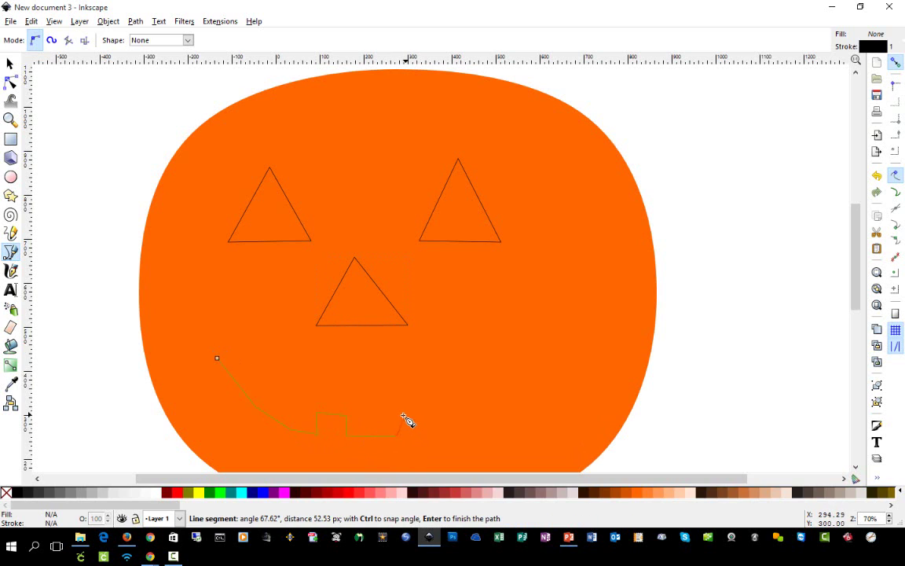
{"action": "left_click", "coordinate": [395, 414]}
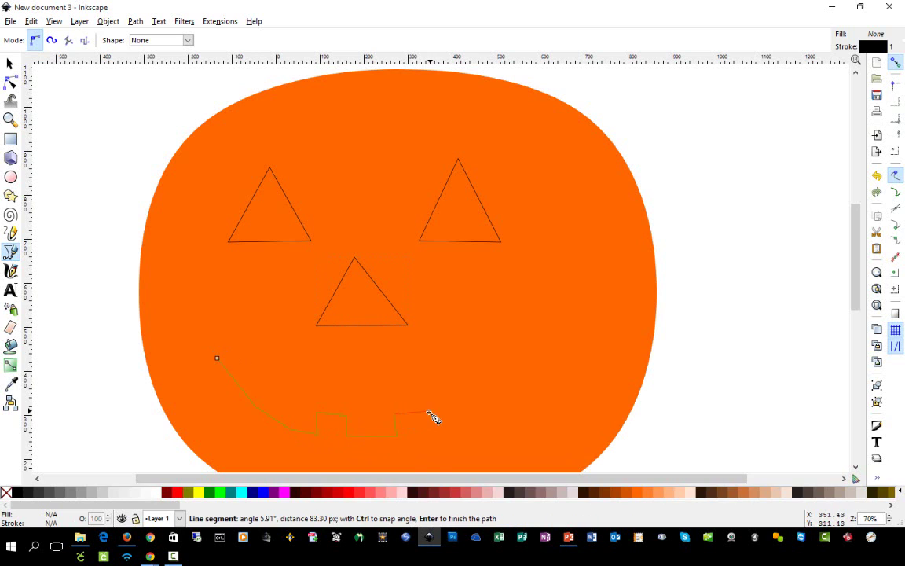
{"action": "left_click", "coordinate": [426, 411]}
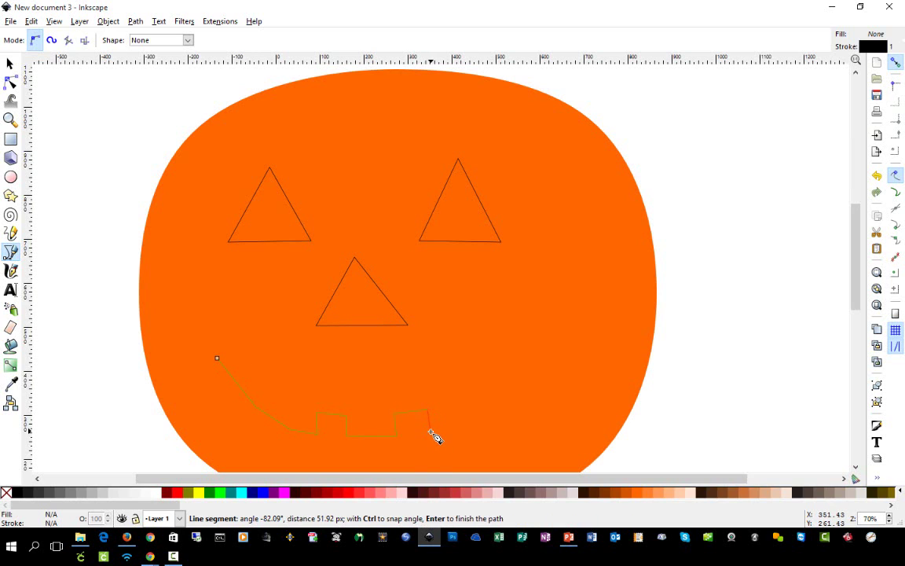
{"action": "left_click", "coordinate": [437, 431]}
{"action": "left_click", "coordinate": [472, 420]}
{"action": "left_click", "coordinate": [503, 406]}
{"action": "left_click", "coordinate": [520, 397]}
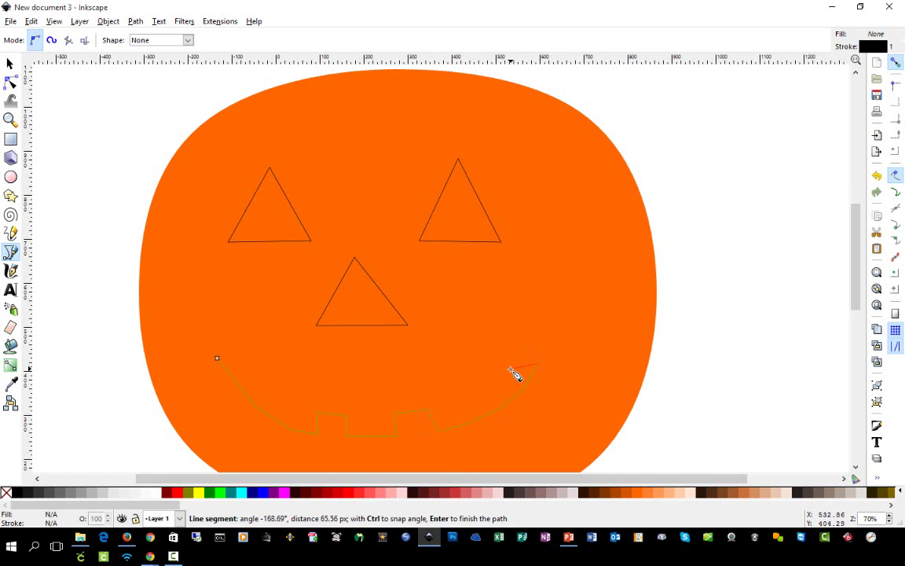
Step: Trace the mouth's upper edge back leftward from the right corner, with one slanted upper tooth and one square centre tooth
{"action": "left_click", "coordinate": [473, 387]}
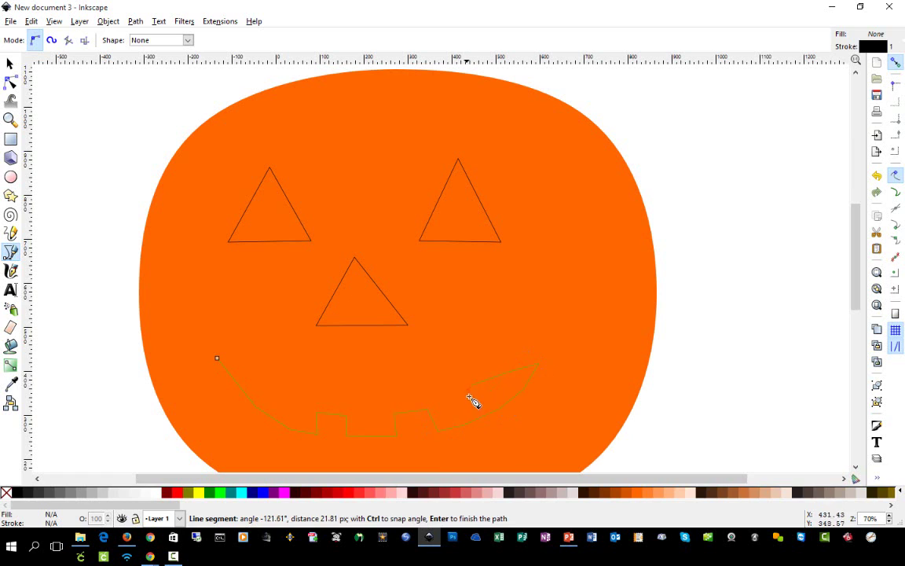
{"action": "left_click", "coordinate": [477, 404]}
{"action": "left_click", "coordinate": [455, 416]}
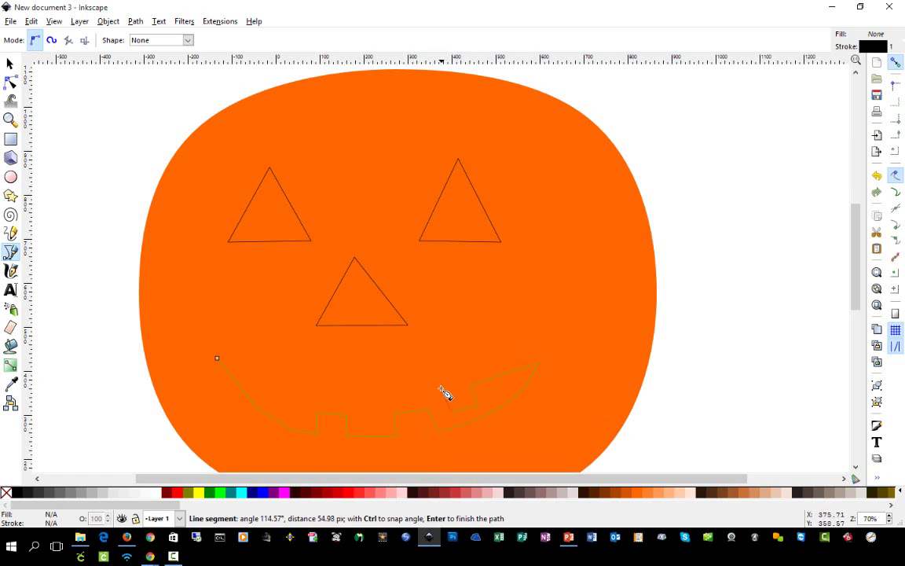
{"action": "left_click", "coordinate": [439, 389]}
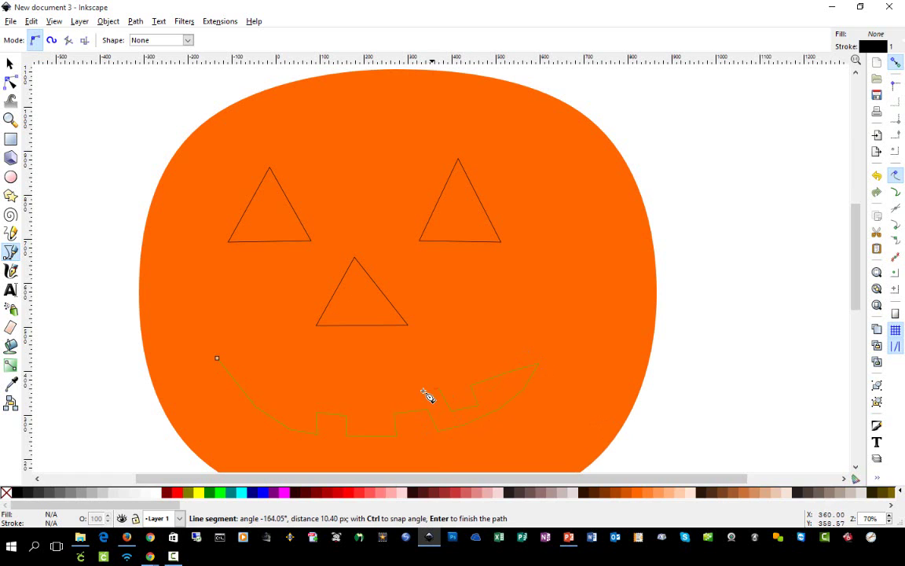
{"action": "left_click", "coordinate": [381, 397]}
{"action": "left_click", "coordinate": [381, 415]}
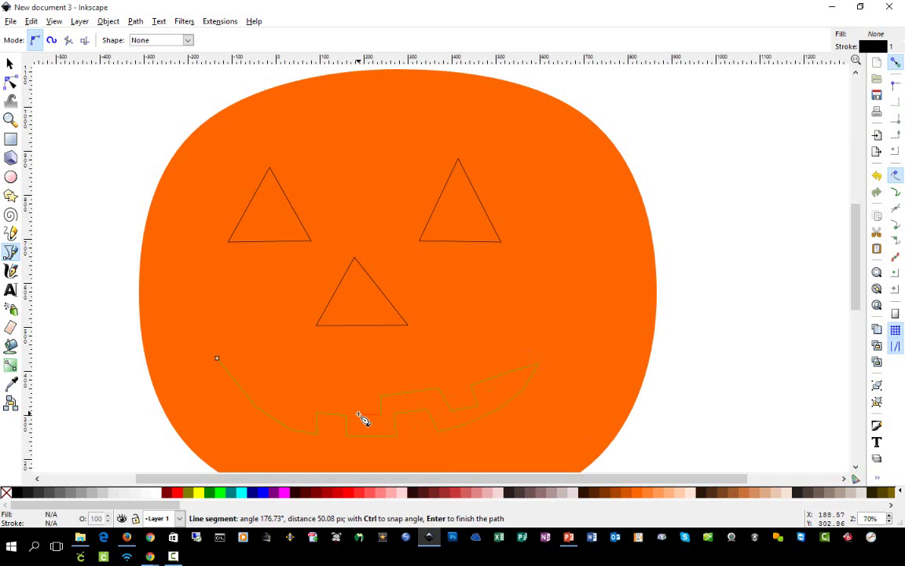
{"action": "left_click", "coordinate": [355, 415]}
{"action": "left_click", "coordinate": [355, 396]}
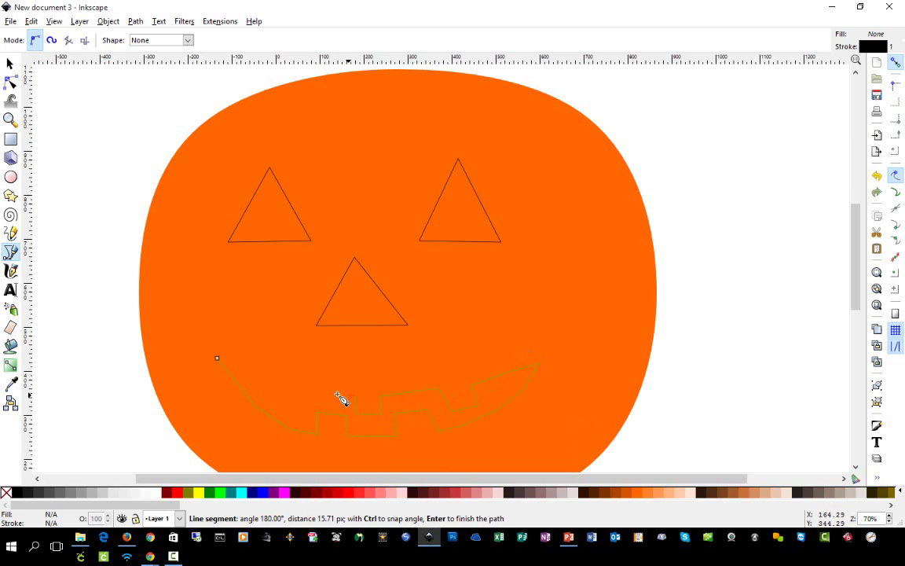
Step: Continue the upper edge past the centre tooth to the left corner and close the mouth path at its starting node
{"action": "left_click", "coordinate": [304, 389]}
{"action": "left_click", "coordinate": [293, 414]}
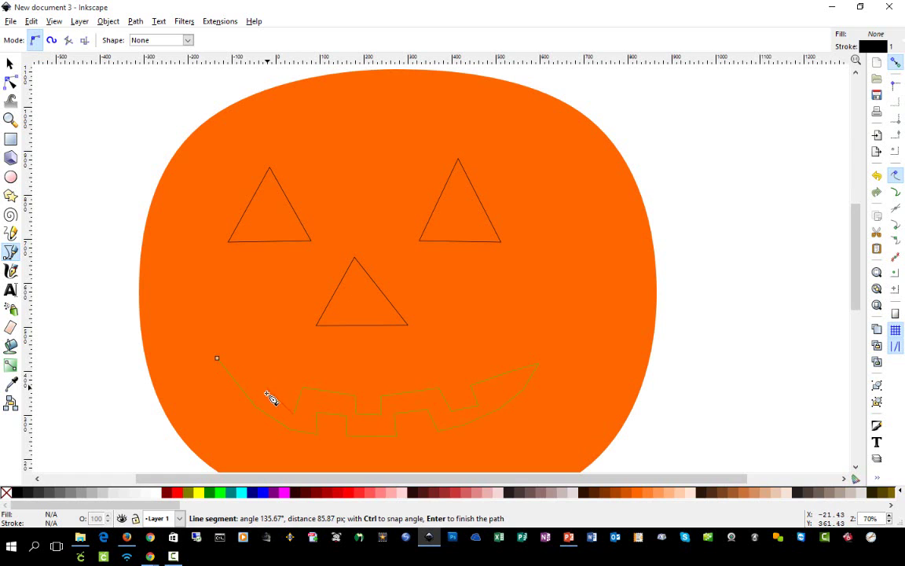
{"action": "left_click", "coordinate": [262, 393]}
{"action": "left_click", "coordinate": [218, 359]}
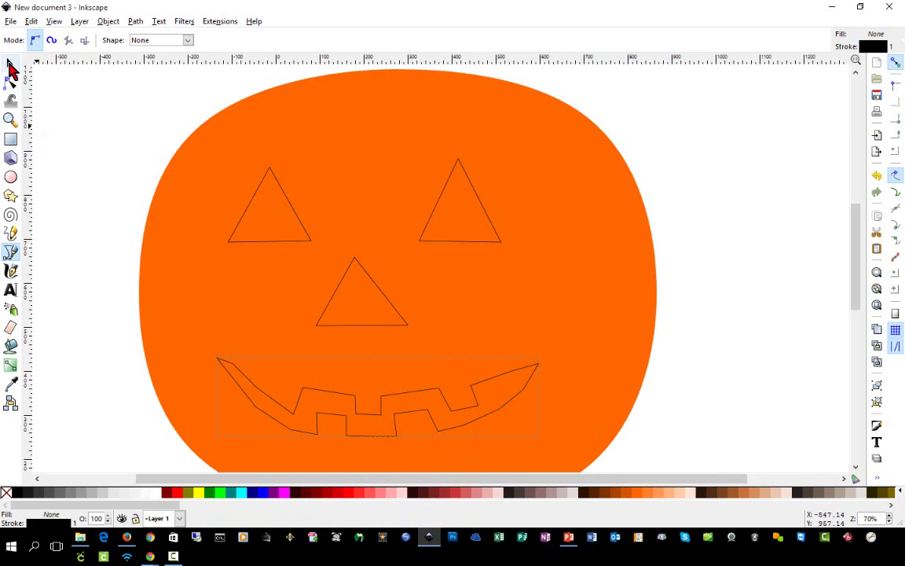
Step: Raise two nodes on the mouth's upper-left edge with the node tool, and undo the accidental bend in the adjoining segment
{"action": "left_click", "coordinate": [10, 64]}
{"action": "left_click_drag", "start_coordinate": [408, 418], "coordinate": [430, 421]}
{"action": "key", "text": "plus"}
{"action": "key", "text": "plus"}
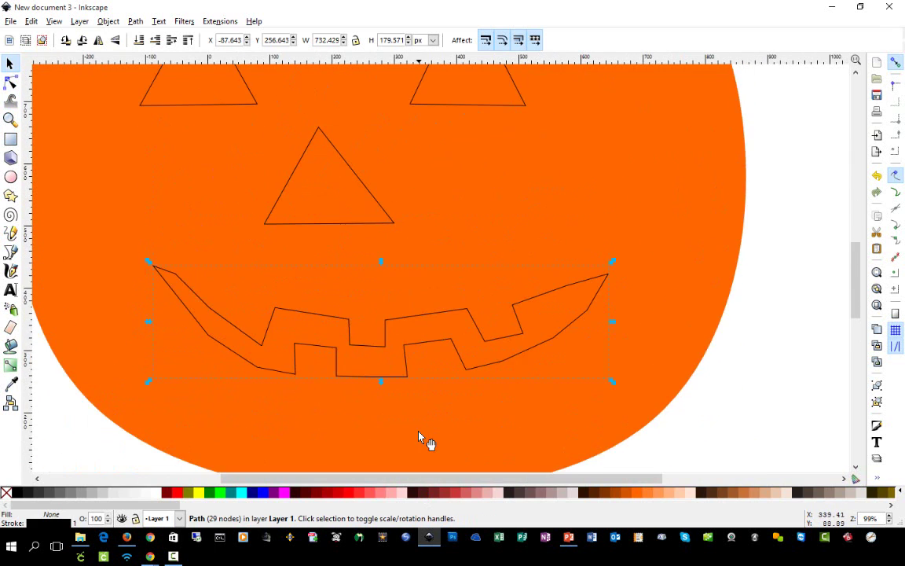
{"action": "left_click_drag", "start_coordinate": [489, 483], "coordinate": [448, 485]}
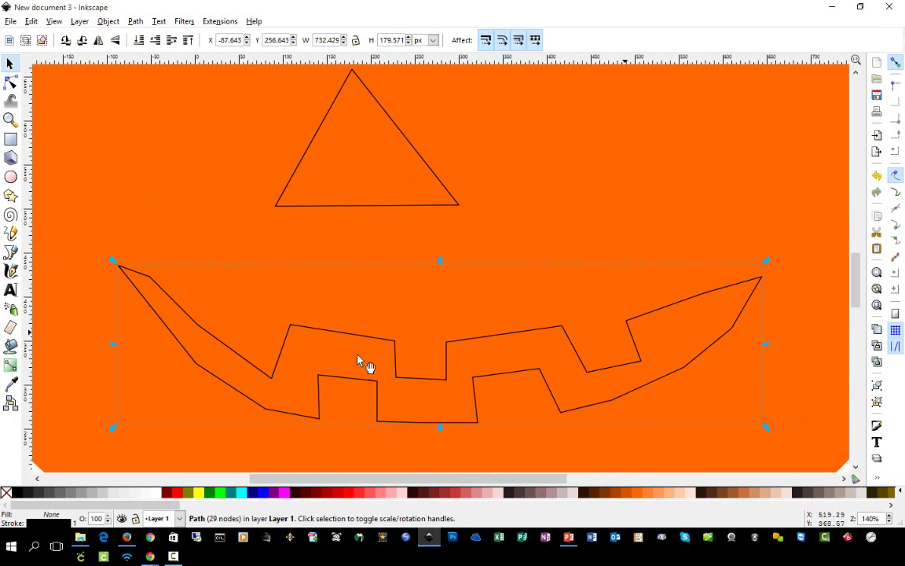
{"action": "left_click", "coordinate": [11, 81]}
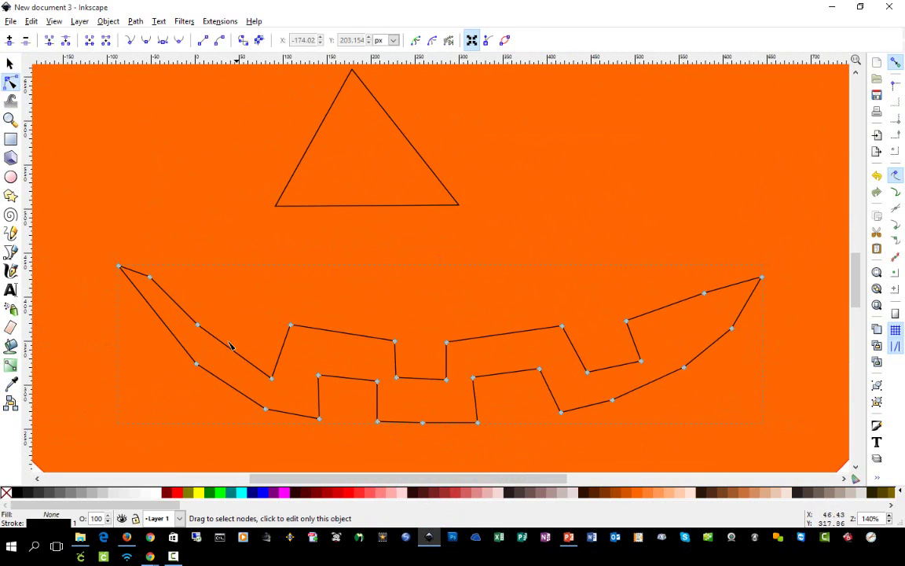
{"action": "left_click", "coordinate": [199, 328]}
{"action": "left_click", "coordinate": [199, 328]}
{"action": "double_click", "coordinate": [198, 328]}
{"action": "left_click_drag", "start_coordinate": [198, 328], "coordinate": [208, 316]}
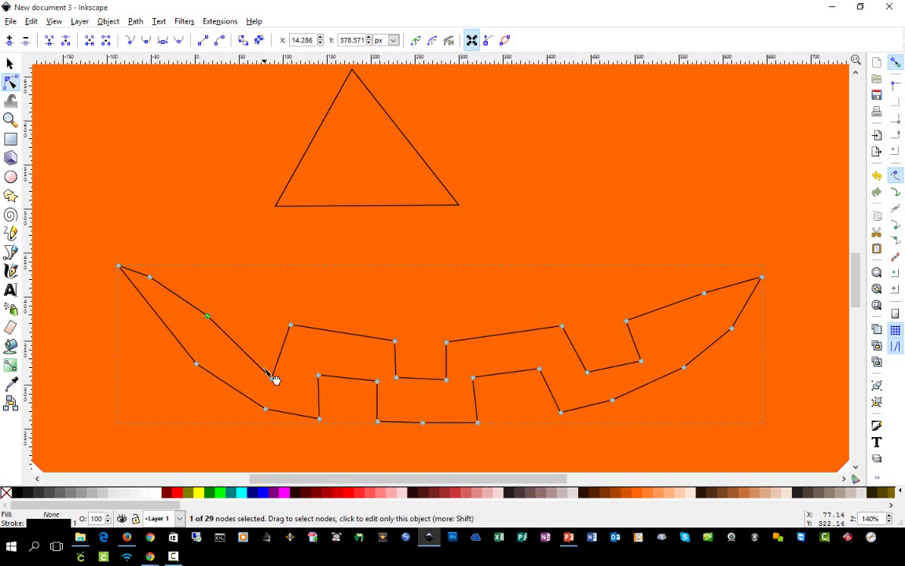
{"action": "left_click_drag", "start_coordinate": [271, 378], "coordinate": [288, 324]}
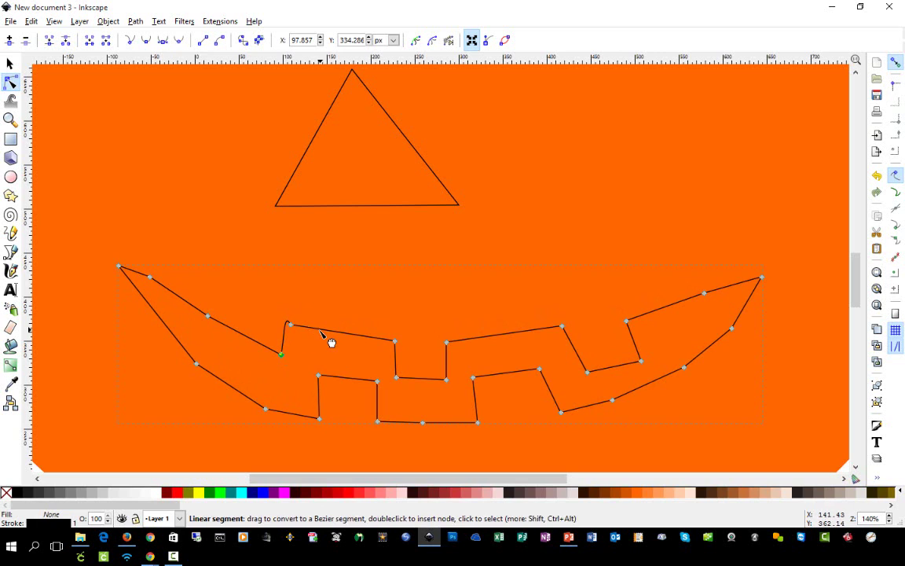
{"action": "key", "text": "ctrl+z"}
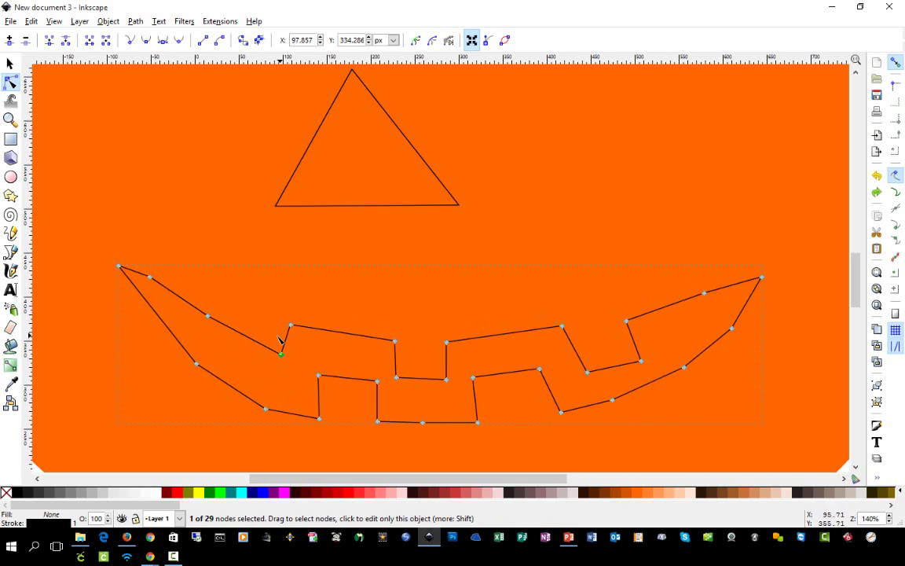
Step: Add nodes on the mouth's upper-left edge, shape them into a third upper tooth, and even out the edge toward the left corner
{"action": "double_click", "coordinate": [224, 324]}
{"action": "left_click_drag", "start_coordinate": [225, 324], "coordinate": [243, 308]}
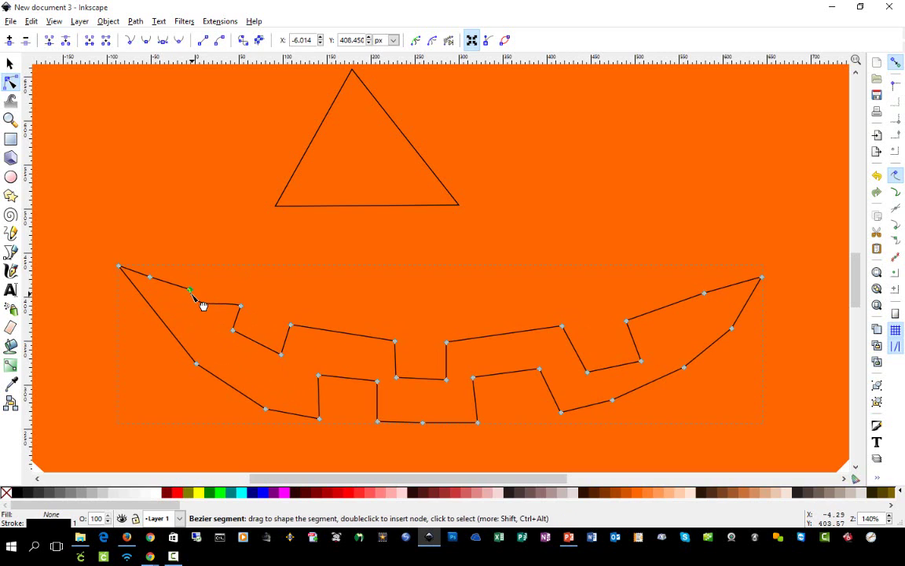
{"action": "left_click_drag", "start_coordinate": [191, 293], "coordinate": [192, 302]}
{"action": "left_click_drag", "start_coordinate": [152, 279], "coordinate": [158, 289]}
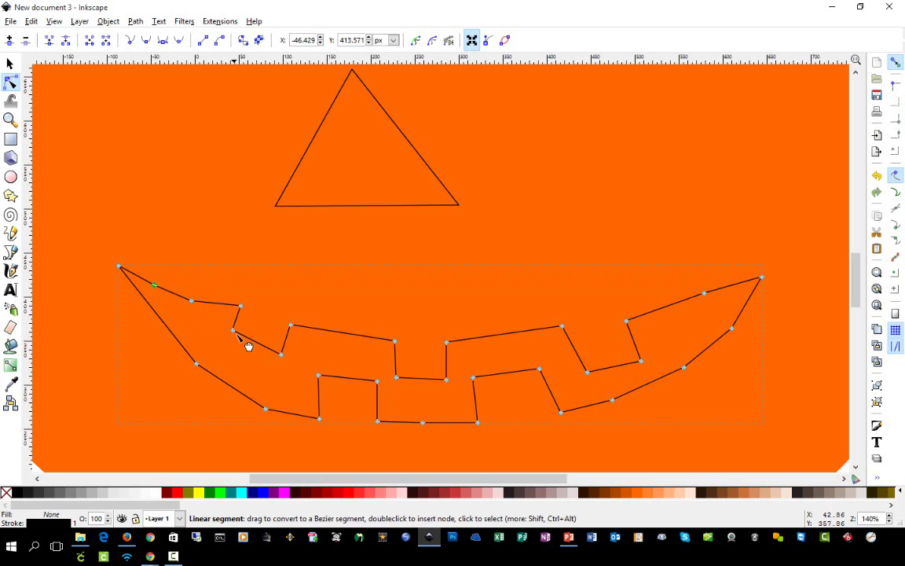
{"action": "left_click_drag", "start_coordinate": [233, 329], "coordinate": [235, 346]}
{"action": "left_click_drag", "start_coordinate": [241, 306], "coordinate": [241, 316]}
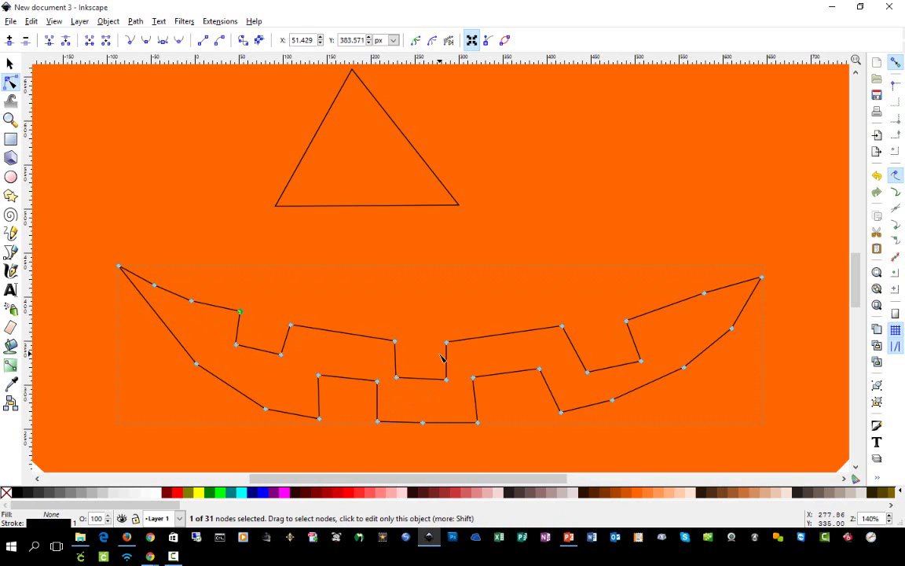
Step: Add a node on the upper edge either side of the centre tooth, pull both slightly down, and lower the node near the right corner
{"action": "left_click", "coordinate": [501, 336]}
{"action": "double_click", "coordinate": [504, 335]}
{"action": "left_click_drag", "start_coordinate": [501, 336], "coordinate": [504, 341]}
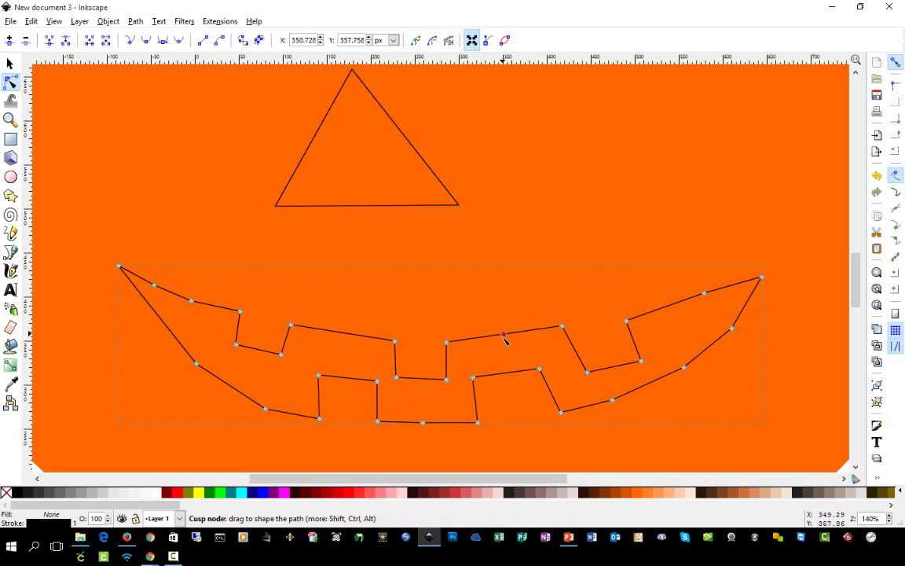
{"action": "double_click", "coordinate": [339, 333]}
{"action": "left_click_drag", "start_coordinate": [340, 337], "coordinate": [340, 343]}
{"action": "left_click_drag", "start_coordinate": [705, 294], "coordinate": [706, 301]}
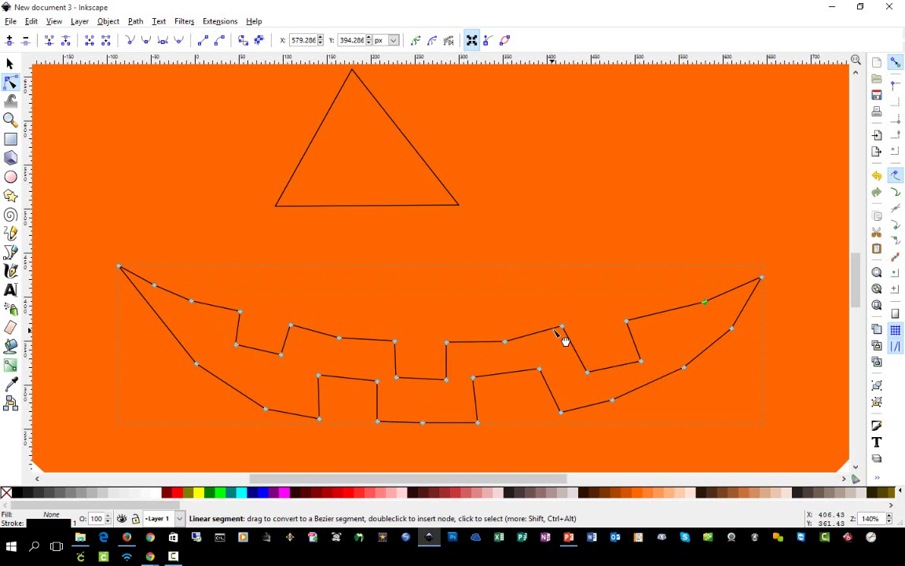
{"action": "mouse_move", "coordinate": [562, 325]}
{"action": "left_mouse_down"}
{"action": "mouse_move", "coordinate": [566, 334]}
{"action": "mouse_move", "coordinate": [563, 326]}
{"action": "left_mouse_up"}
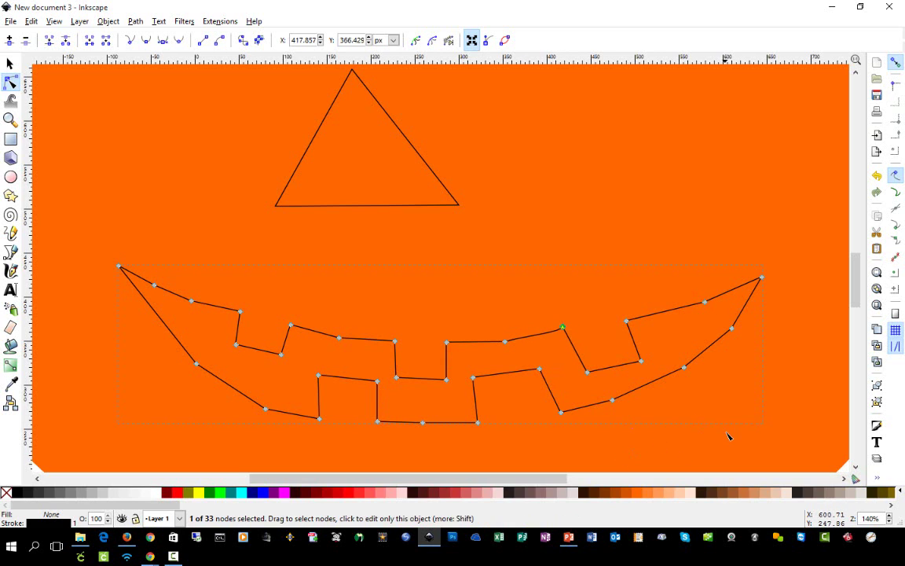
{"action": "left_click", "coordinate": [775, 455]}
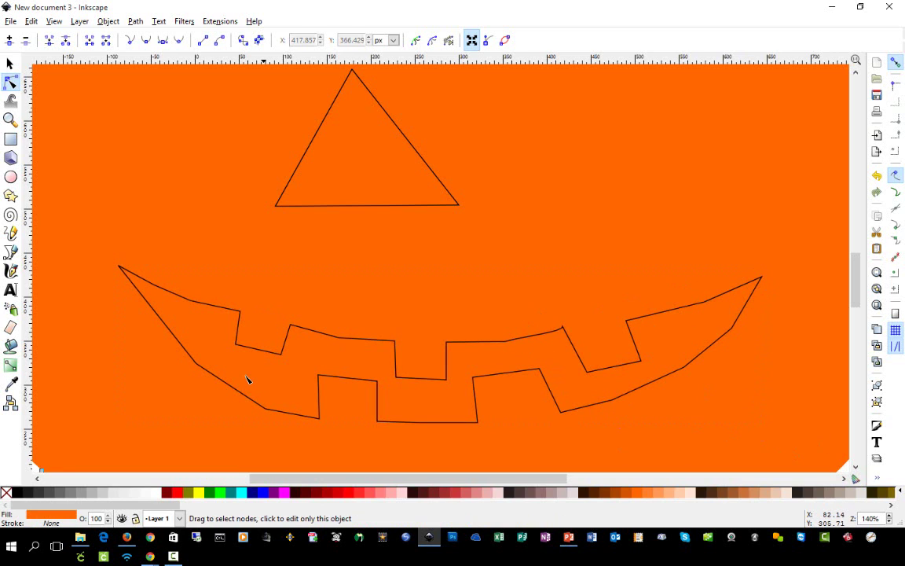
Step: Make the nodes along the mouth's lower and upper edges smooth so the outline curves, leaving the tooth and mouth corners sharp
{"action": "left_click", "coordinate": [198, 365]}
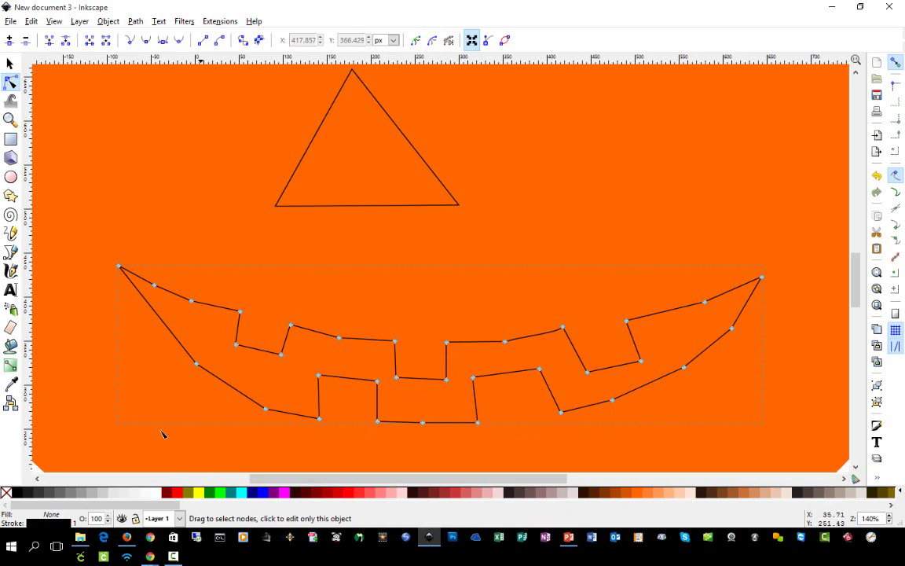
{"action": "left_click", "coordinate": [198, 366], "text": "ctrl"}
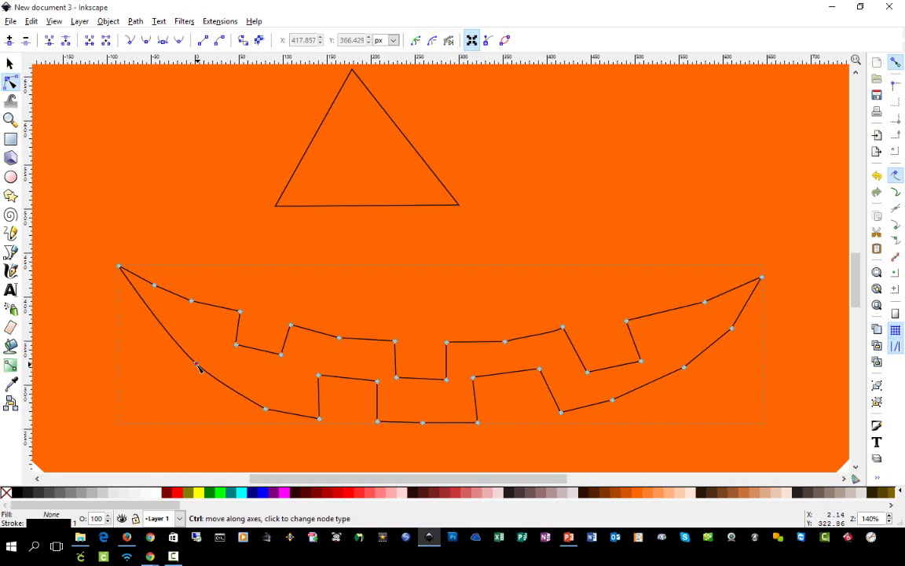
{"action": "left_click", "coordinate": [267, 409], "text": "ctrl"}
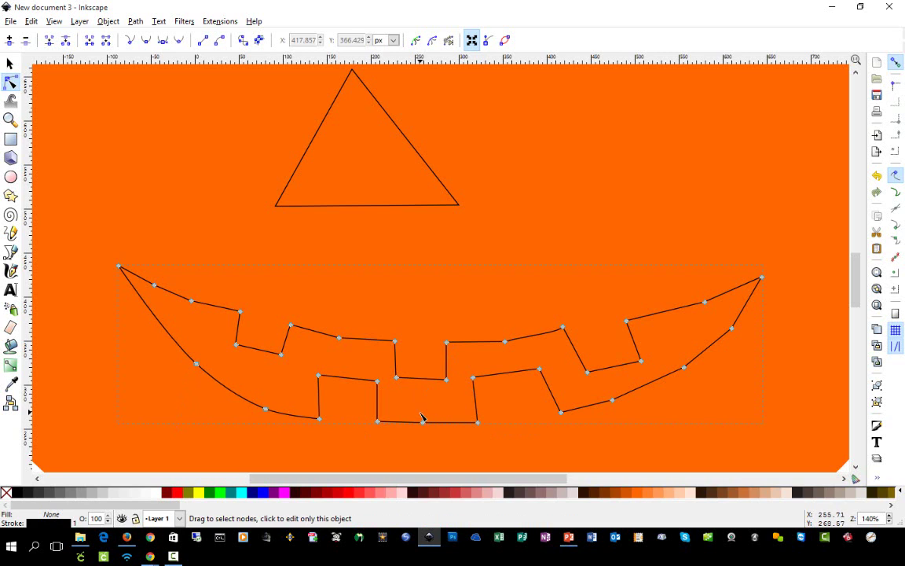
{"action": "left_click", "coordinate": [613, 402], "text": "ctrl"}
{"action": "left_click", "coordinate": [689, 376]}
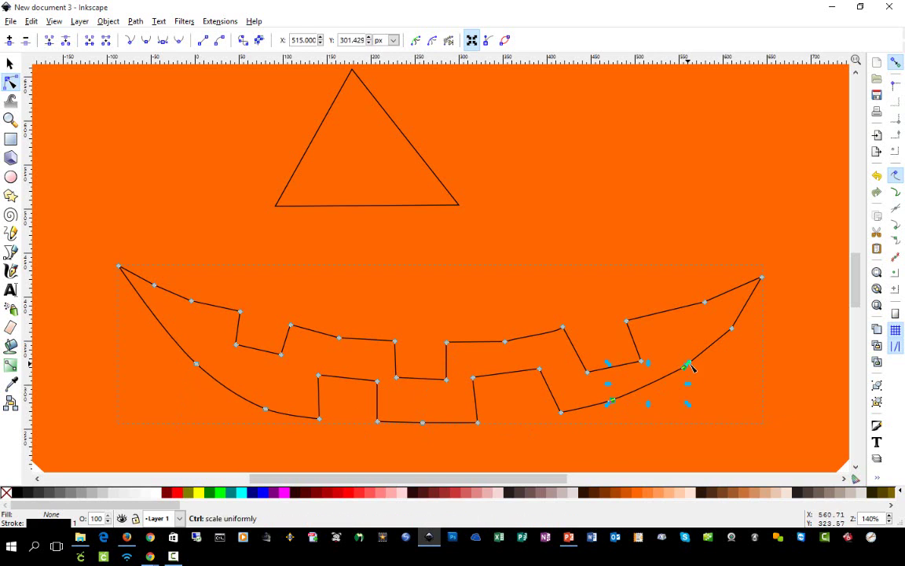
{"action": "left_click", "coordinate": [705, 379]}
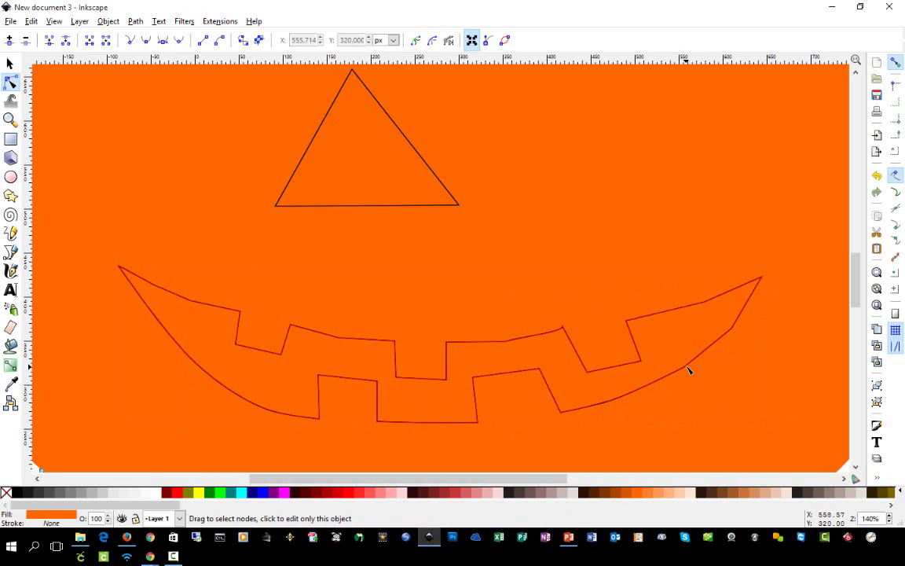
{"action": "left_click", "coordinate": [686, 368]}
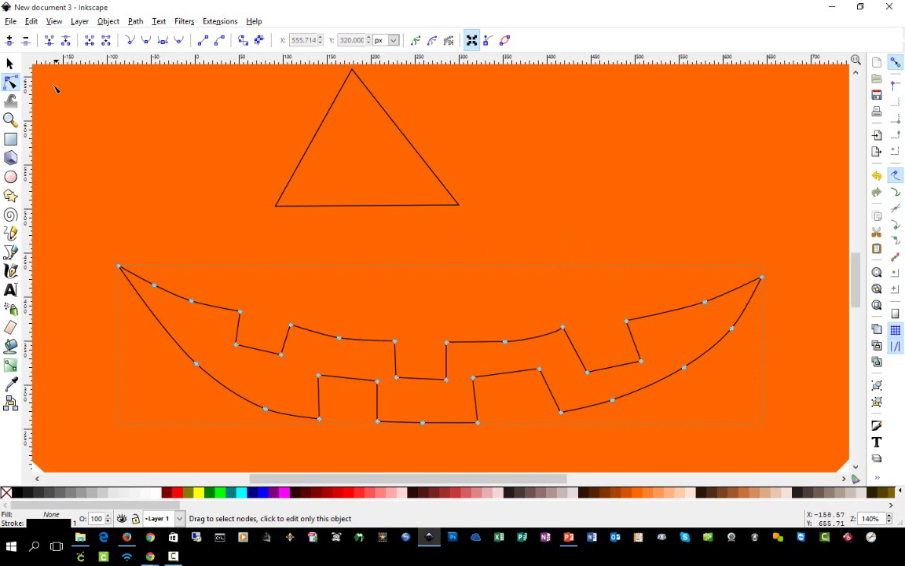
Step: Clean up the kinked upper-left corner of the mouth's right upper tooth by repositioning its node and evening the adjoining curve
{"action": "left_click", "coordinate": [11, 63]}
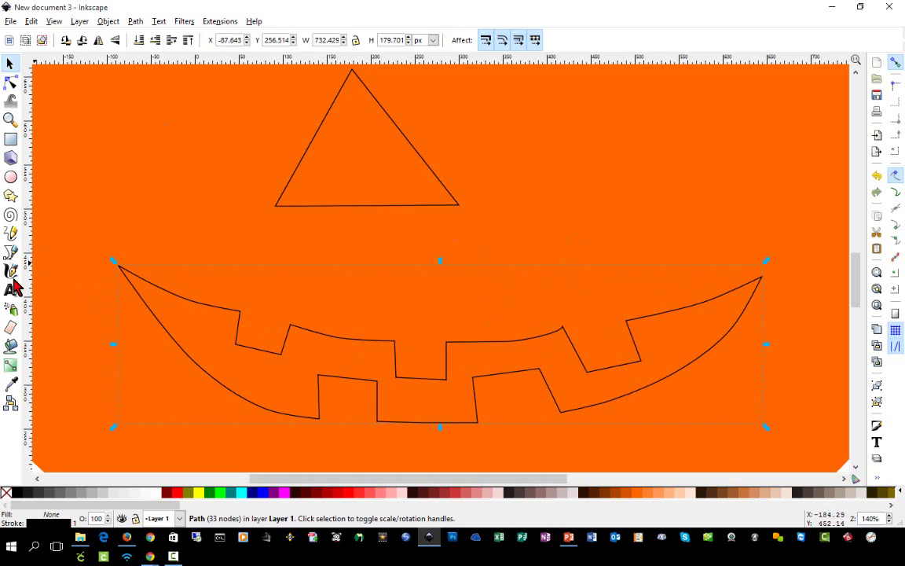
{"action": "left_click", "coordinate": [11, 120]}
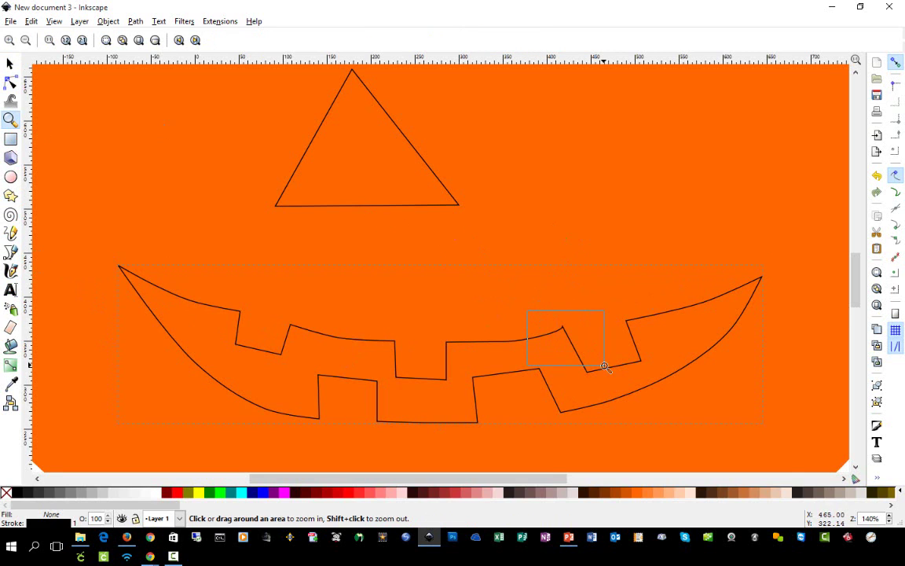
{"action": "left_click_drag", "start_coordinate": [604, 367], "coordinate": [605, 367]}
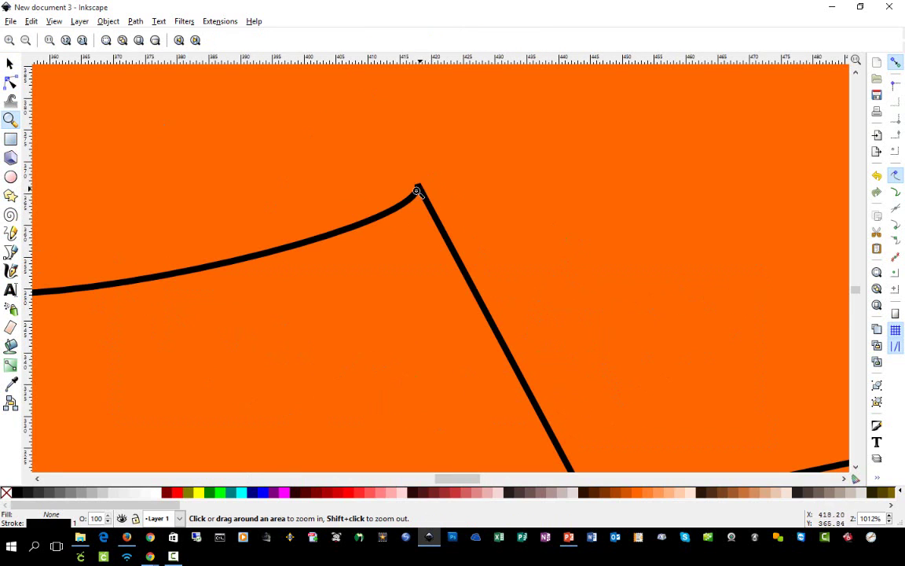
{"action": "left_click", "coordinate": [10, 82]}
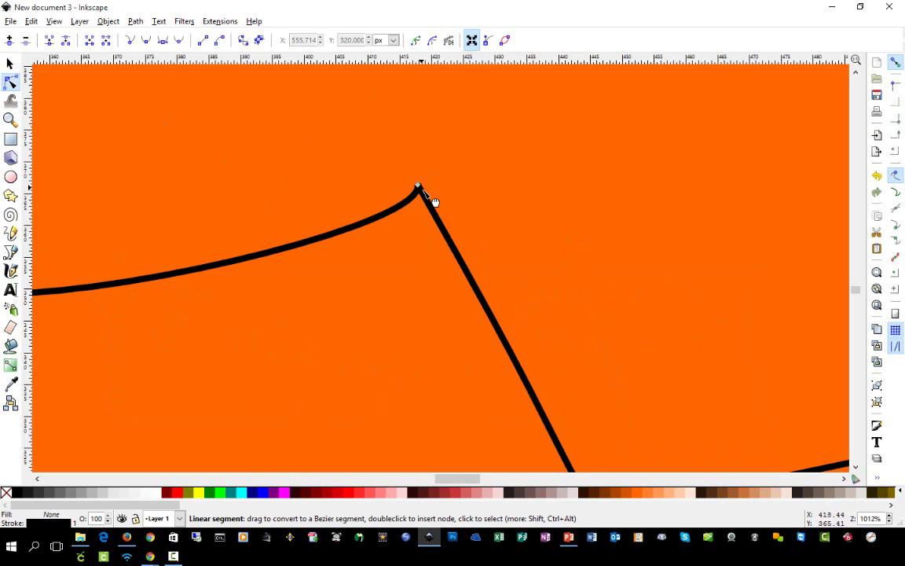
{"action": "mouse_move", "coordinate": [418, 188]}
{"action": "left_mouse_down"}
{"action": "mouse_move", "coordinate": [425, 194]}
{"action": "mouse_move", "coordinate": [389, 213]}
{"action": "mouse_move", "coordinate": [374, 207]}
{"action": "mouse_move", "coordinate": [384, 216]}
{"action": "left_mouse_up"}
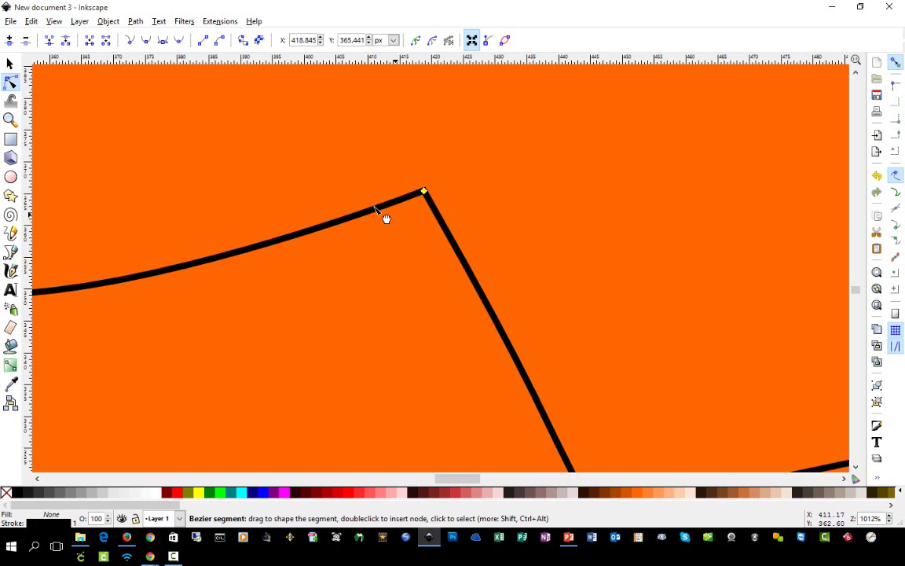
{"action": "left_click", "coordinate": [491, 190]}
Step: Reshape the mouth's upper edge between the centre tooth and the right upper tooth into an even curve
{"action": "key", "text": "minus"}
{"action": "key", "text": "minus"}
{"action": "key", "text": "minus"}
{"action": "key", "text": "minus"}
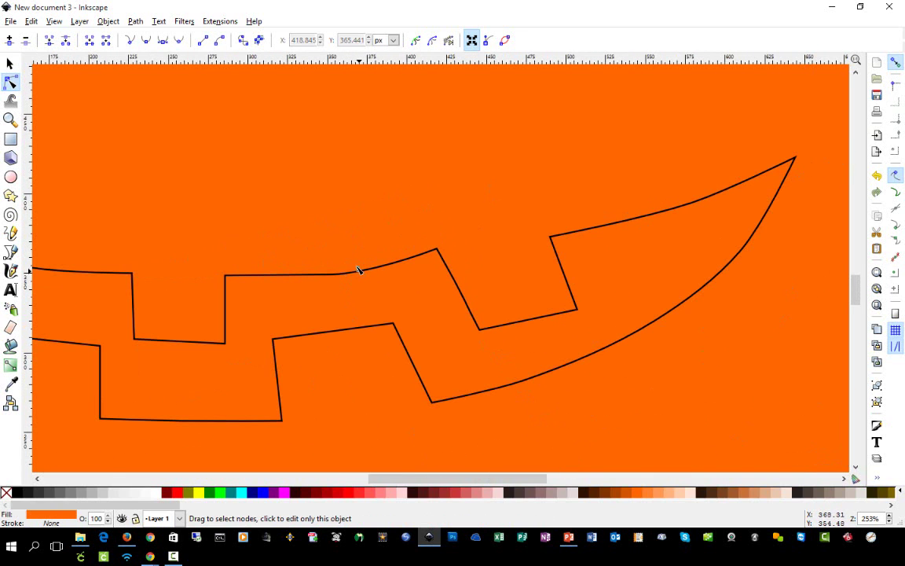
{"action": "left_click", "coordinate": [356, 328]}
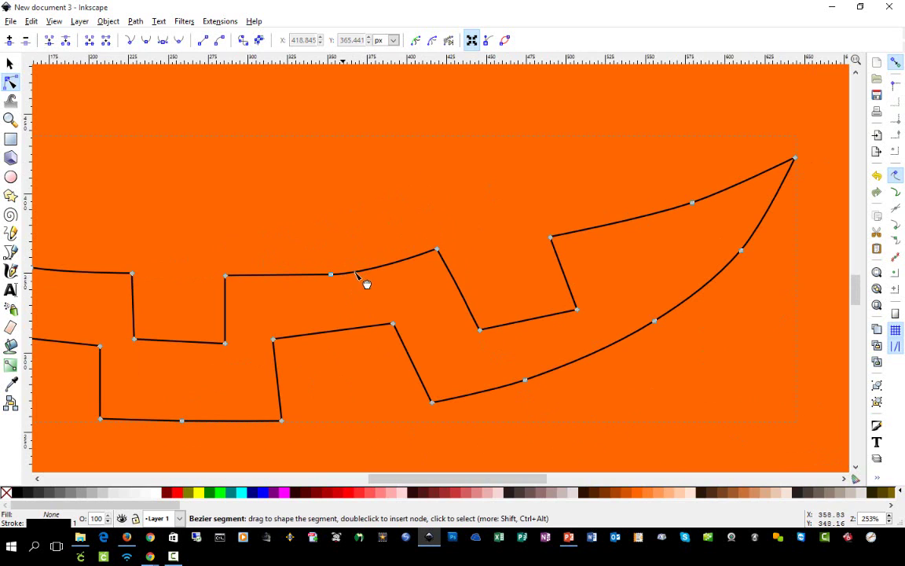
{"action": "left_click_drag", "start_coordinate": [365, 266], "coordinate": [306, 280]}
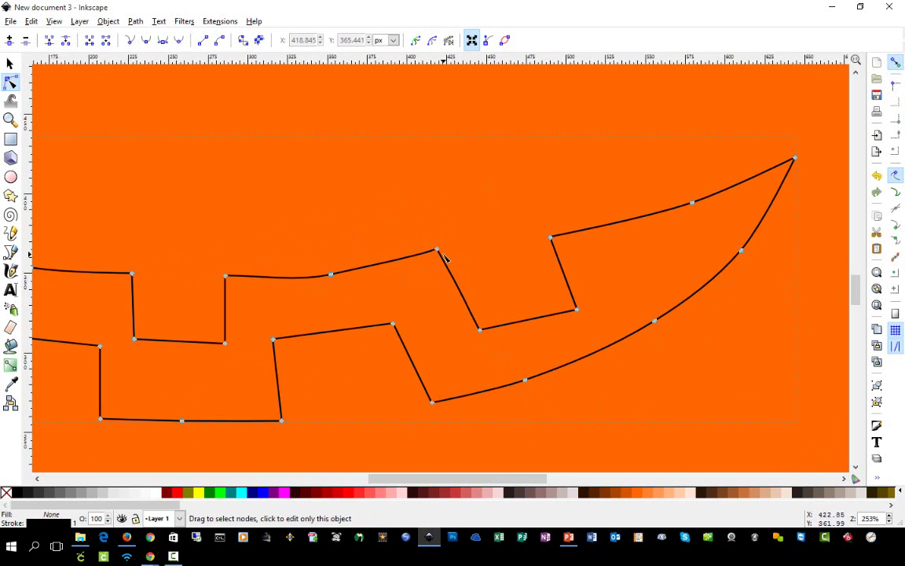
{"action": "left_click", "coordinate": [344, 283]}
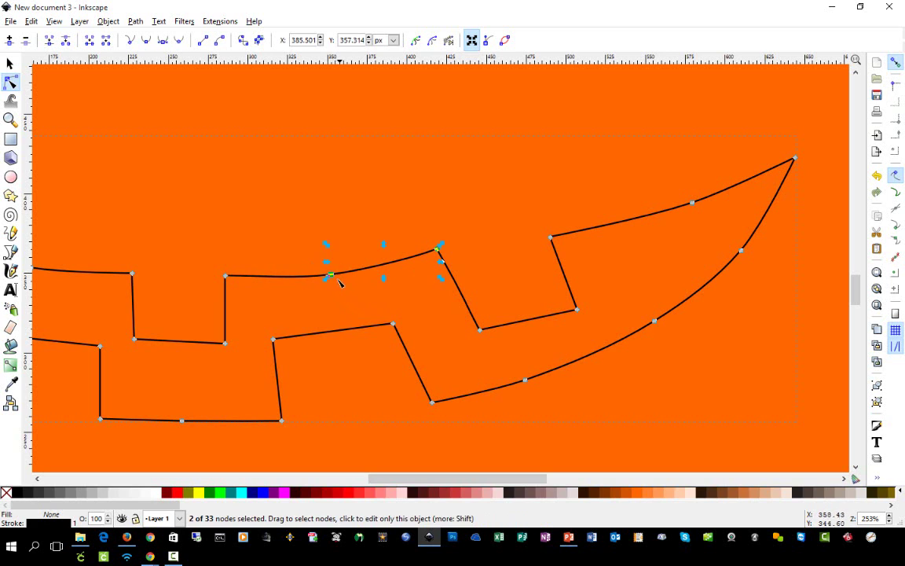
{"action": "mouse_move", "coordinate": [331, 274]}
{"action": "left_mouse_down"}
{"action": "mouse_move", "coordinate": [337, 285]}
{"action": "mouse_move", "coordinate": [336, 267]}
{"action": "mouse_move", "coordinate": [337, 280]}
{"action": "left_mouse_up"}
{"action": "left_click", "coordinate": [386, 264]}
{"action": "left_click", "coordinate": [478, 235]}
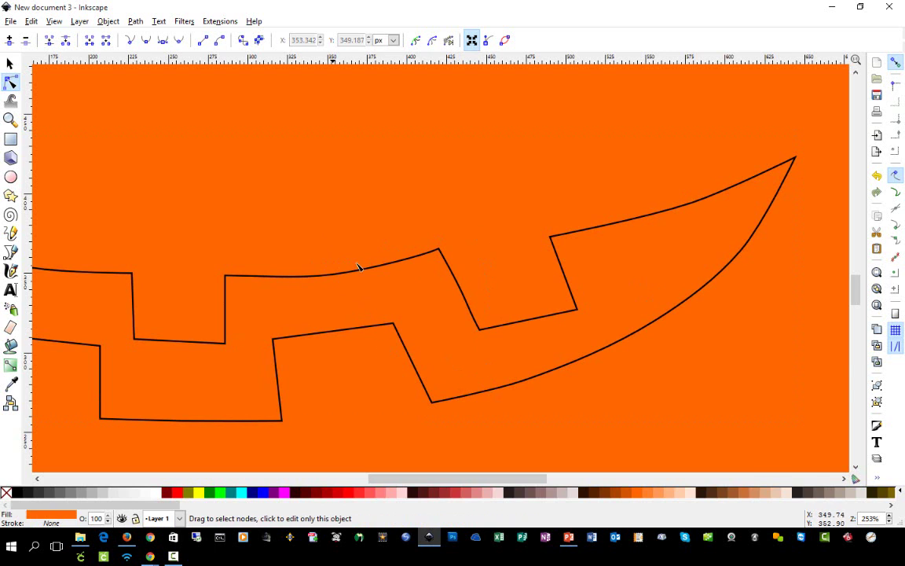
Step: Move the eyes, nose and mouth together slightly right and down on the pumpkin, and shift the mouth alone back left
{"action": "scroll", "coordinate": [334, 273], "scroll_direction": "down", "scroll_amount": 4, "text": "ctrl"}
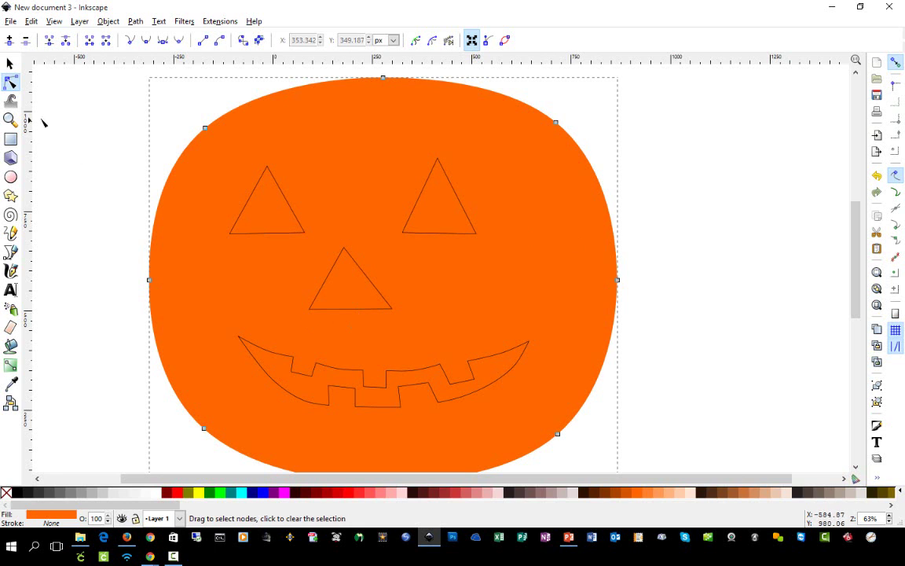
{"action": "left_click", "coordinate": [10, 64]}
{"action": "left_click_drag", "start_coordinate": [94, 126], "coordinate": [672, 425]}
{"action": "left_click_drag", "start_coordinate": [509, 393], "coordinate": [530, 390]}
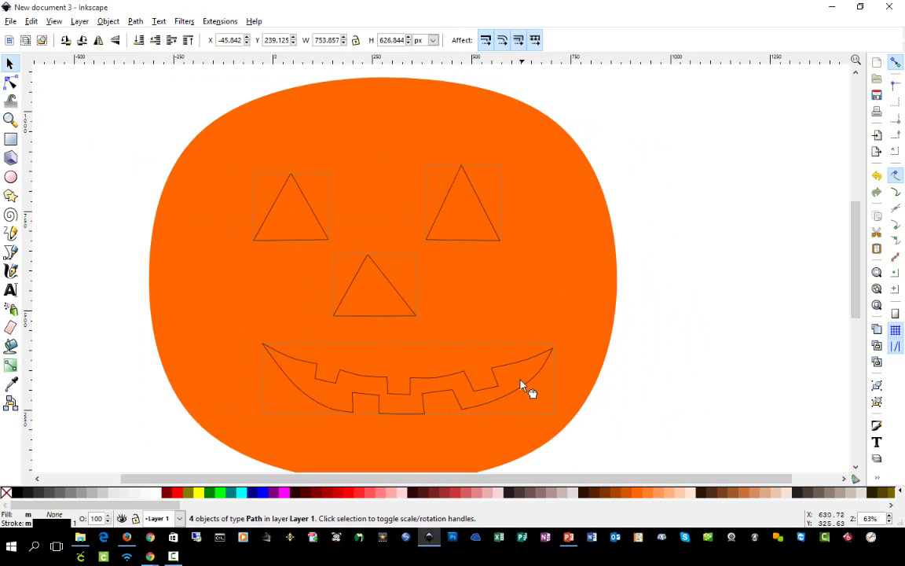
{"action": "left_click_drag", "start_coordinate": [463, 411], "coordinate": [431, 418]}
{"action": "left_click", "coordinate": [803, 343]}
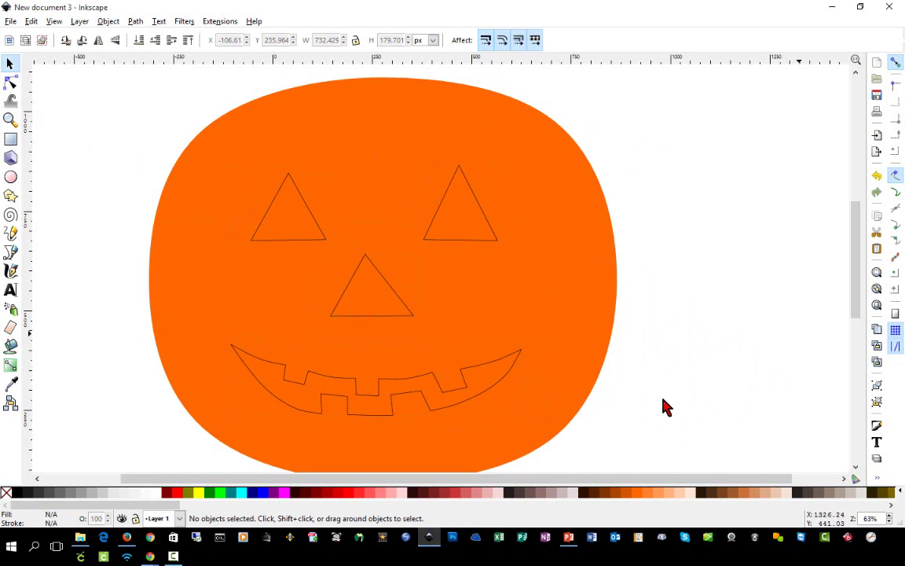
Step: Fill both eyes, the nose and the toothed mouth with black using the paint bucket
{"action": "scroll", "coordinate": [715, 340], "scroll_direction": "down", "scroll_amount": 1}
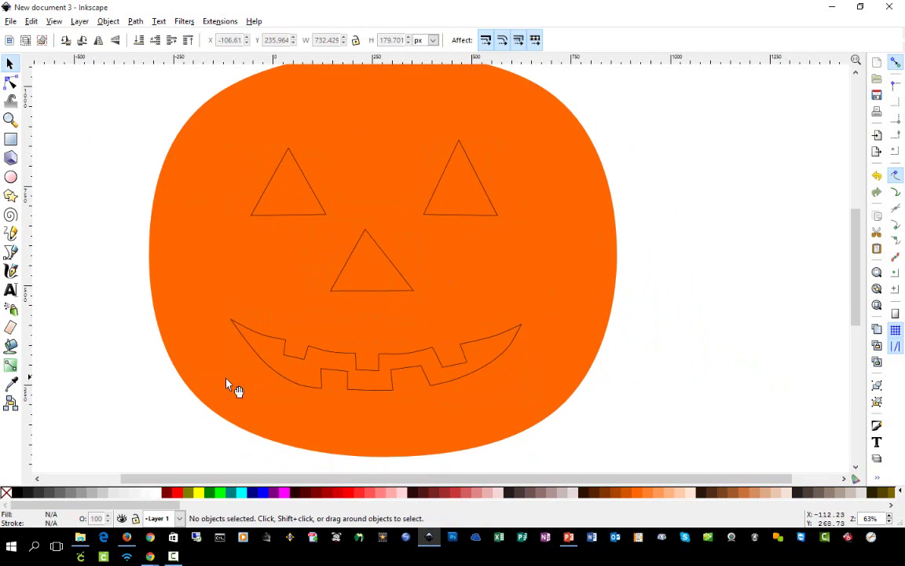
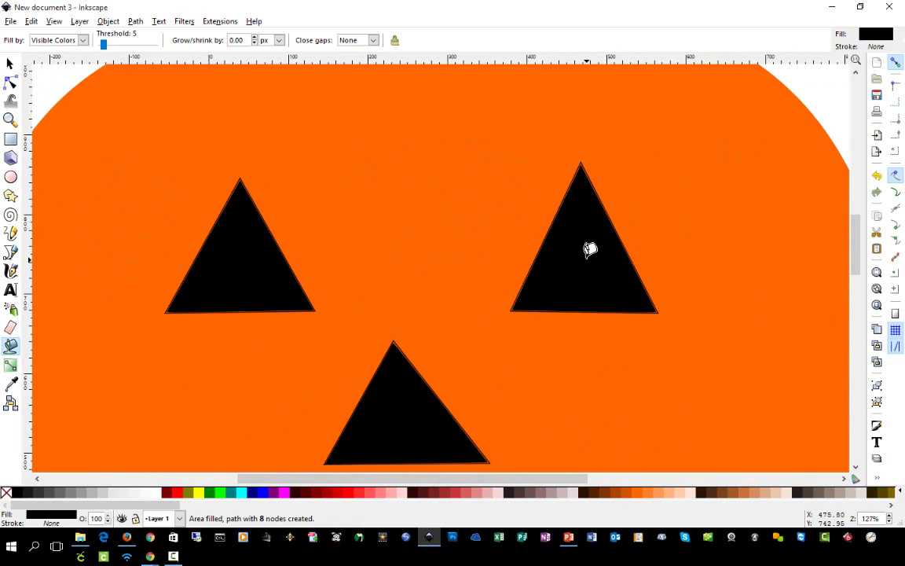
{"action": "scroll", "coordinate": [569, 213], "scroll_direction": "up", "scroll_amount": 3}
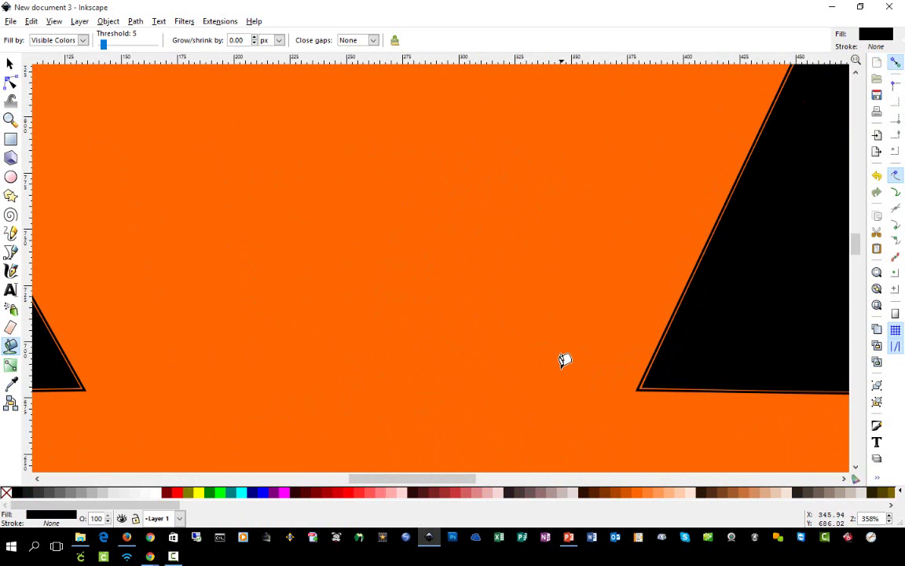
{"action": "scroll", "coordinate": [566, 359], "scroll_direction": "down", "scroll_amount": 1}
{"action": "scroll", "coordinate": [566, 359], "scroll_direction": "down", "scroll_amount": 4}
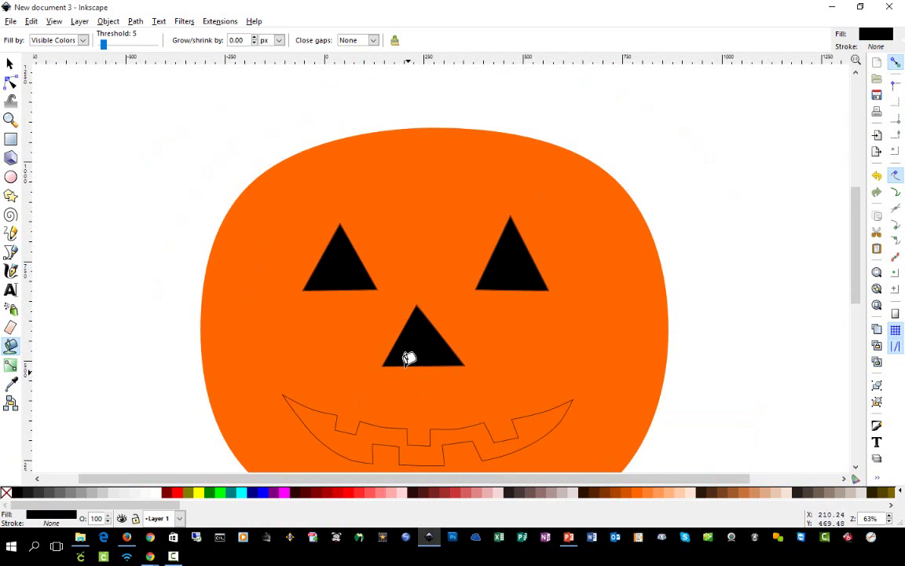
{"action": "scroll", "coordinate": [425, 427], "scroll_direction": "down", "scroll_amount": 2}
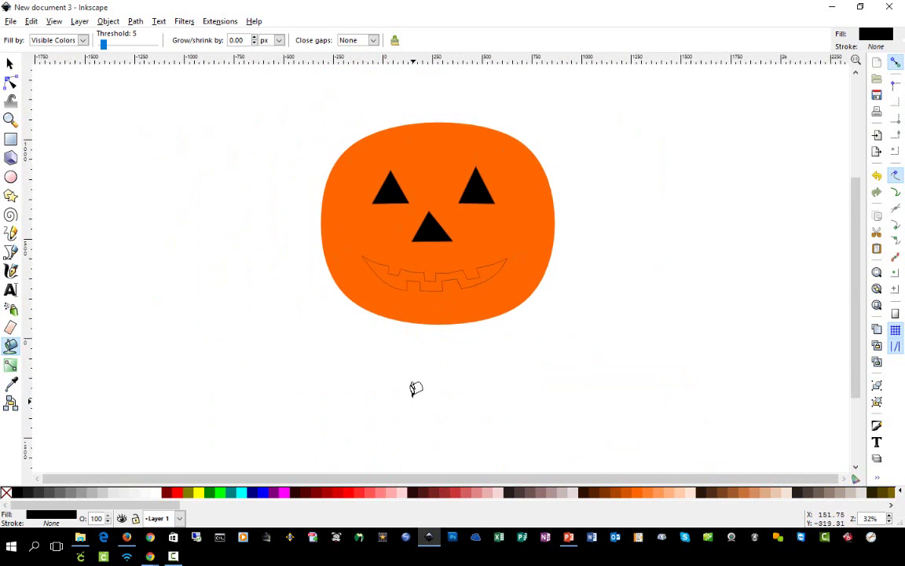
{"action": "scroll", "coordinate": [420, 387], "scroll_direction": "up", "scroll_amount": 5}
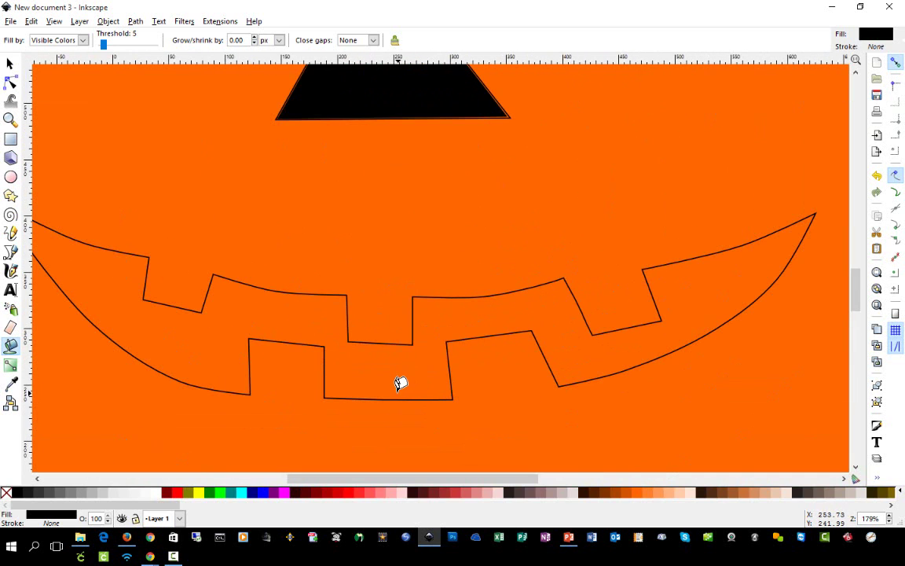
{"action": "scroll", "coordinate": [401, 385], "scroll_direction": "down", "scroll_amount": 1}
{"action": "left_click", "coordinate": [414, 350]}
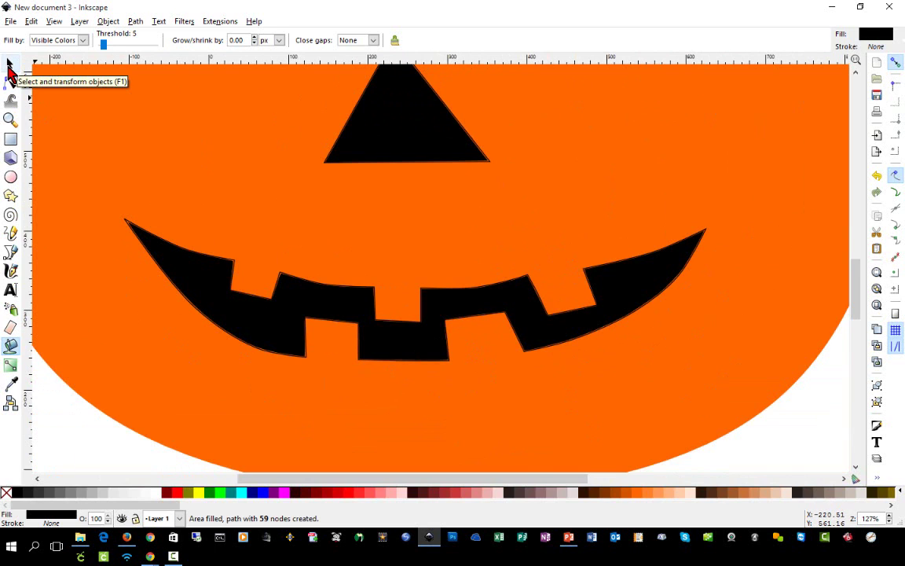
Step: Select the black fills of the mouth, nose and both eyes and combine them into a single path
{"action": "key", "text": "minus"}
{"action": "key", "text": "minus"}
{"action": "scroll", "coordinate": [77, 218], "scroll_direction": "up", "scroll_amount": 3}
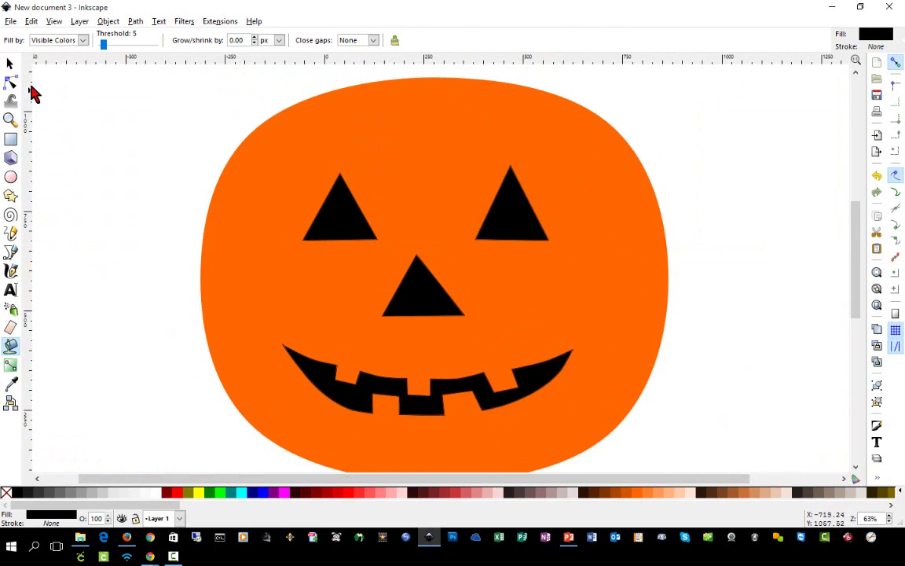
{"action": "left_click", "coordinate": [10, 66]}
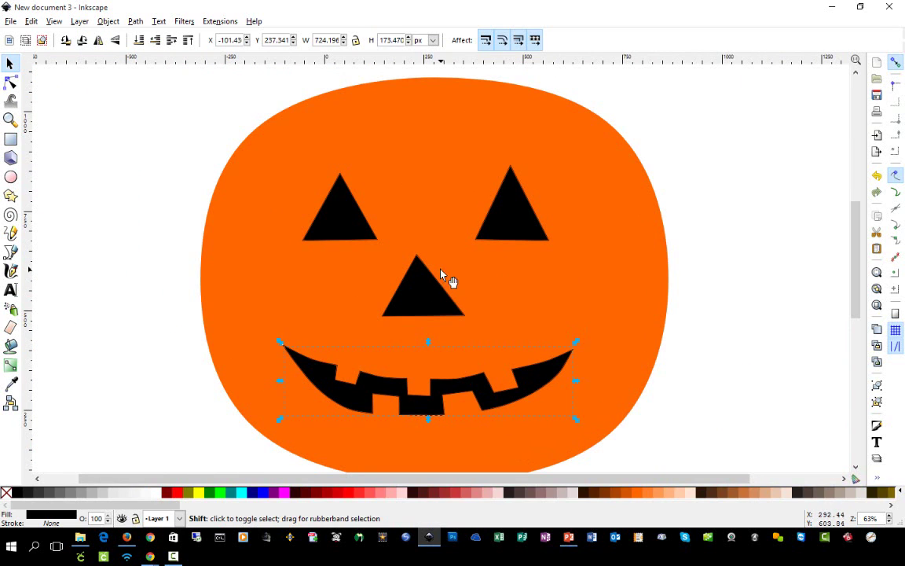
{"action": "left_click", "coordinate": [416, 306], "text": "shift"}
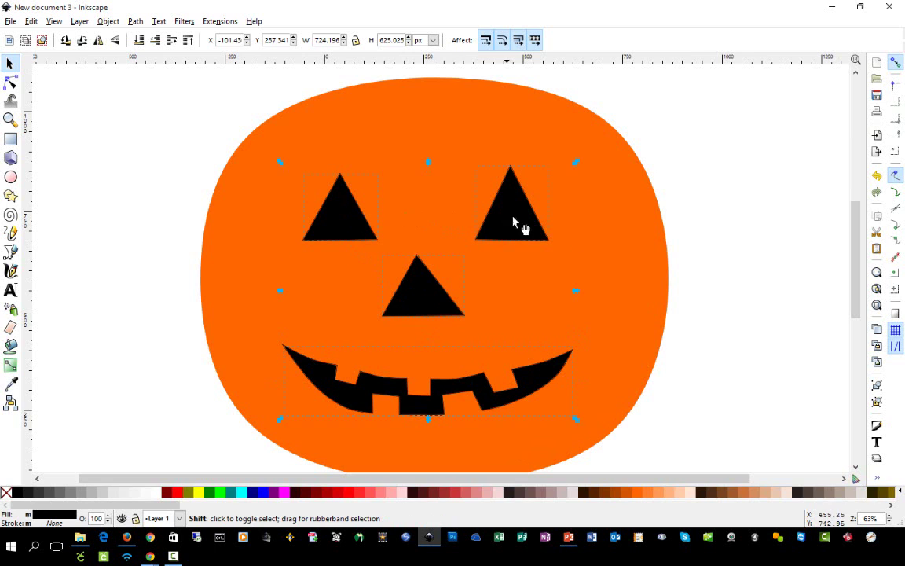
{"action": "left_click", "coordinate": [135, 21]}
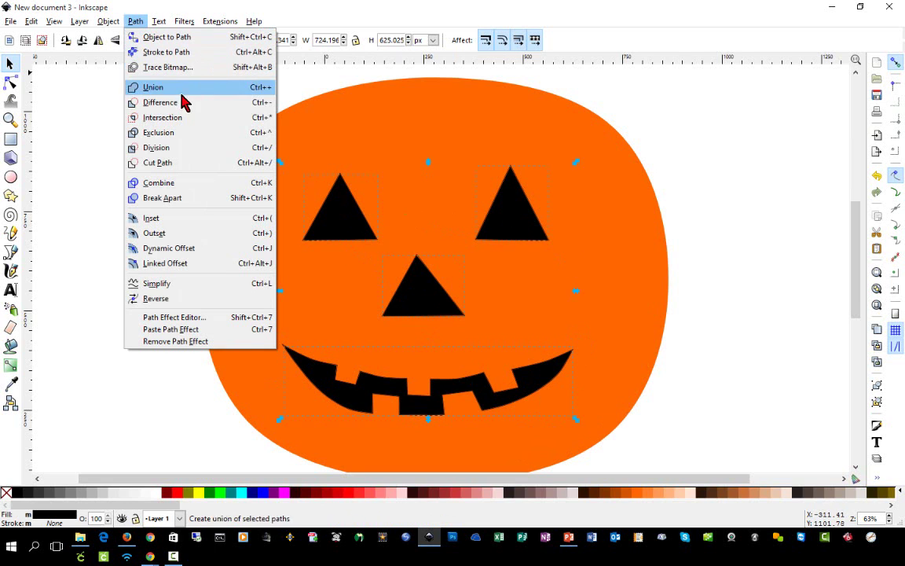
{"action": "left_click", "coordinate": [174, 182]}
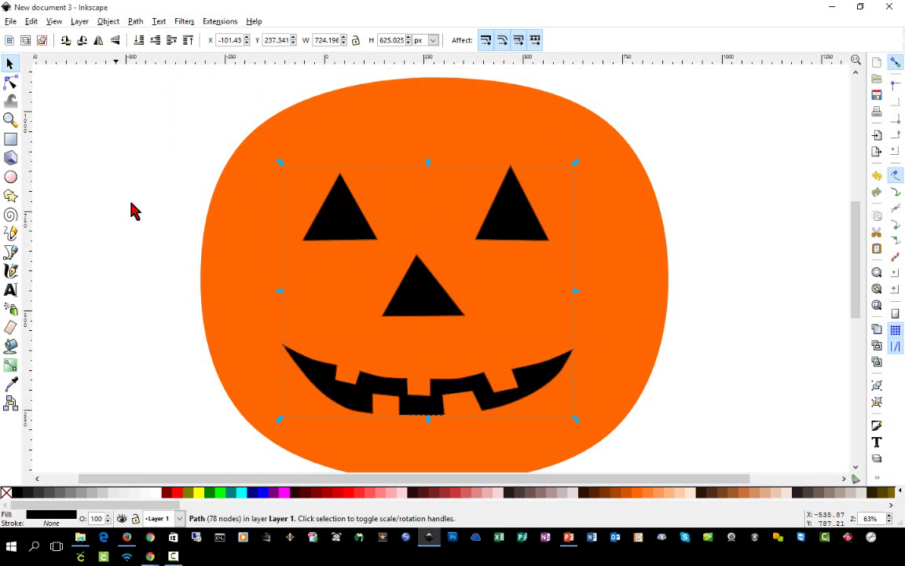
Step: Move the combined black face off the pumpkin to its left and delete the four leftover outlines on the pumpkin
{"action": "left_click_drag", "start_coordinate": [336, 225], "coordinate": [531, 252]}
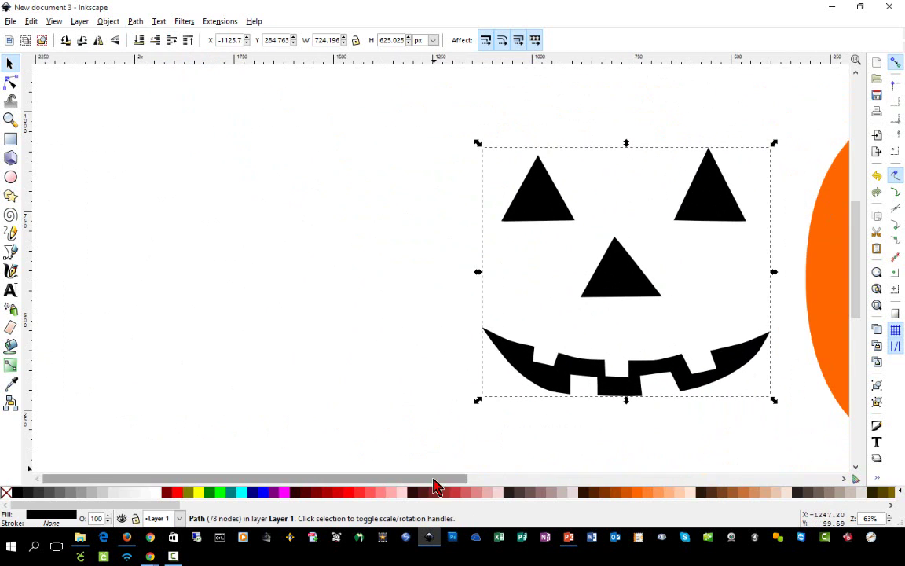
{"action": "left_click_drag", "start_coordinate": [433, 481], "coordinate": [714, 516]}
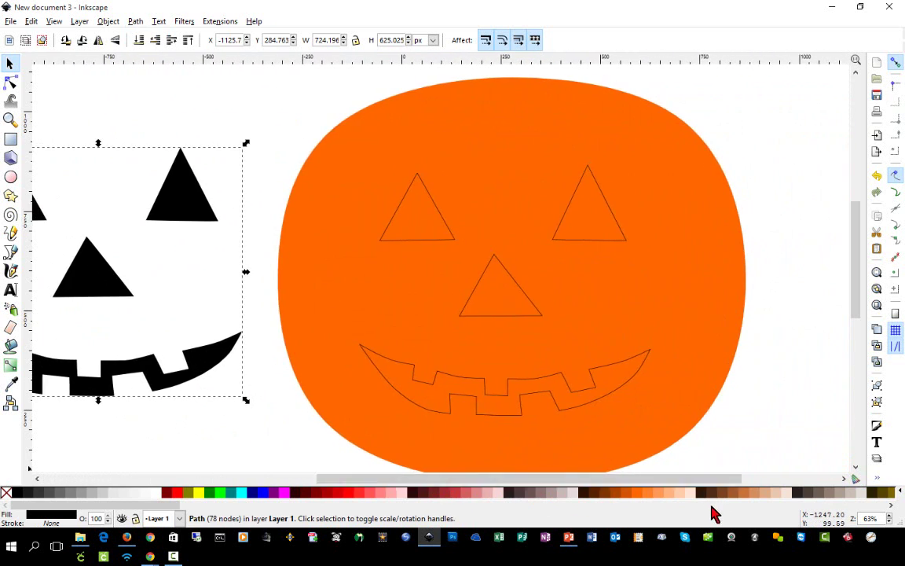
{"action": "left_click_drag", "start_coordinate": [774, 437], "coordinate": [314, 143]}
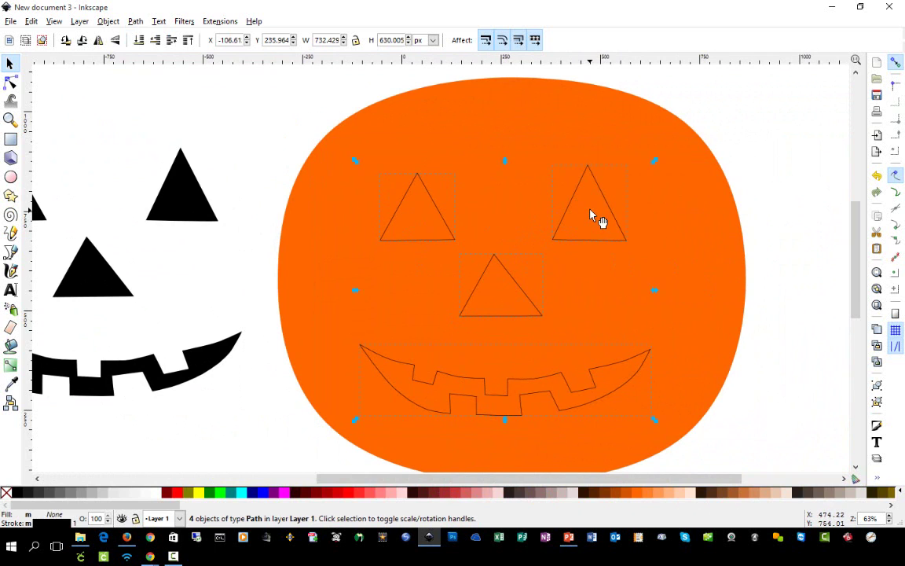
{"action": "key", "text": "Escape"}
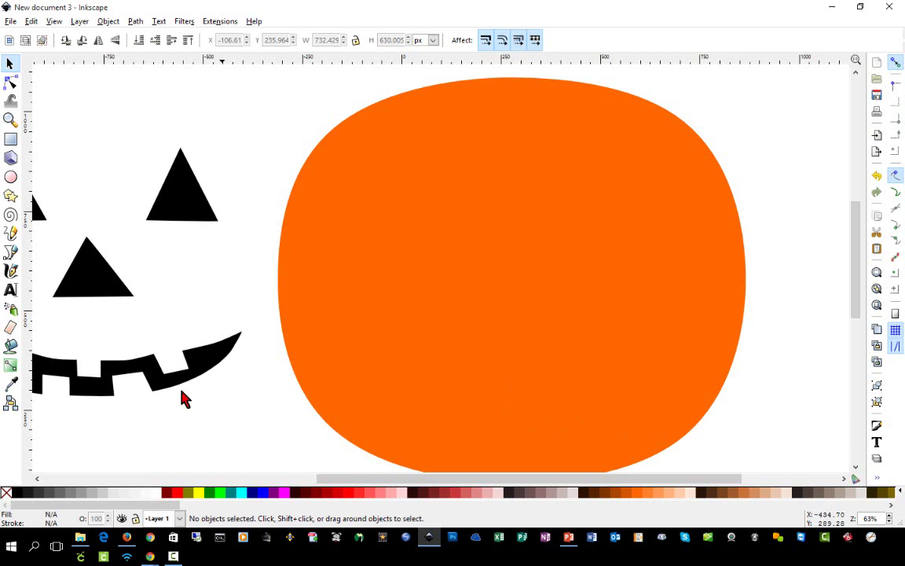
Step: Move the combined black face back onto the centre of the orange pumpkin and deselect it
{"action": "left_click_drag", "start_coordinate": [675, 385], "coordinate": [637, 384]}
{"action": "key", "text": "minus"}
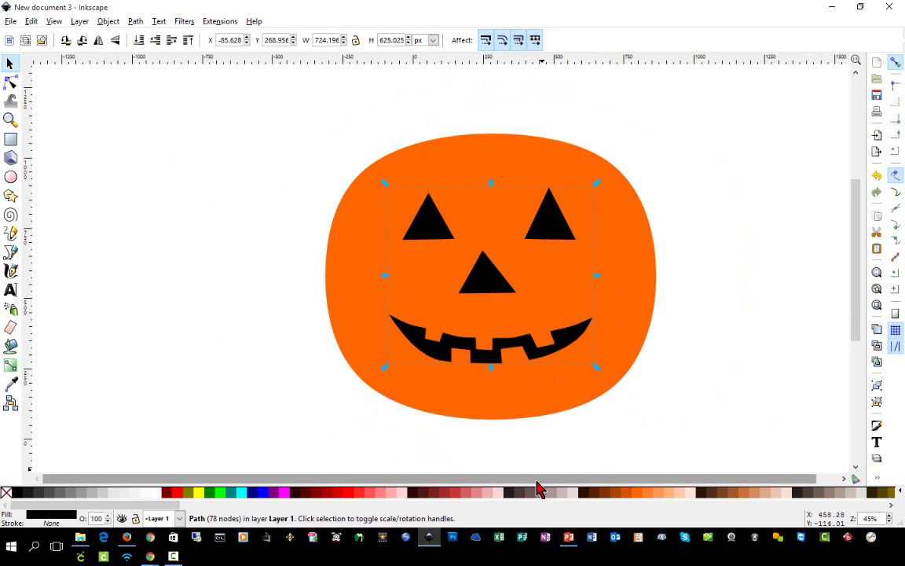
{"action": "scroll", "coordinate": [538, 482], "scroll_direction": "right", "scroll_amount": 1}
{"action": "key", "text": "Escape"}
Step: Draw a green rectangular stem about 110 by 215 px overlapping the pumpkin's top edge and convert it to a path
{"action": "scroll", "coordinate": [732, 416], "scroll_direction": "up", "scroll_amount": 3}
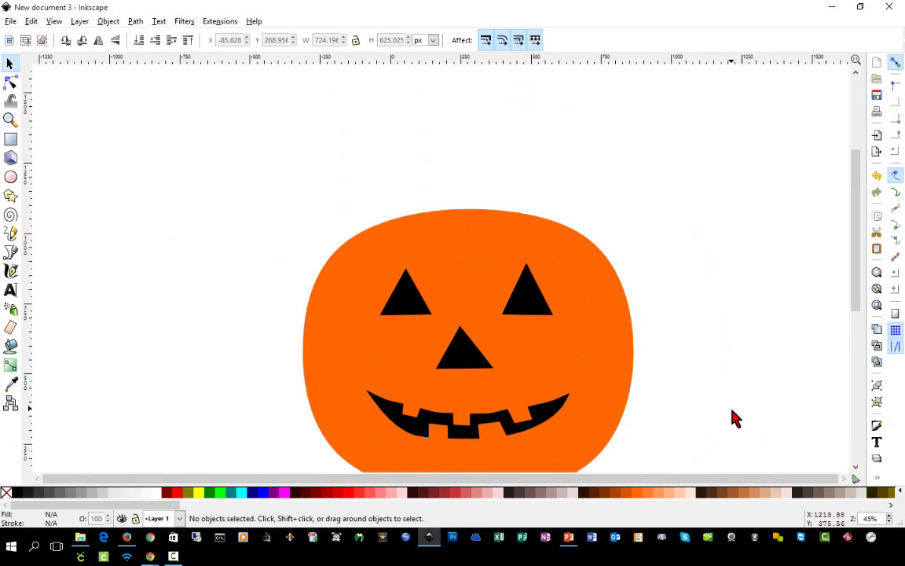
{"action": "scroll", "coordinate": [732, 417], "scroll_direction": "down", "scroll_amount": 1}
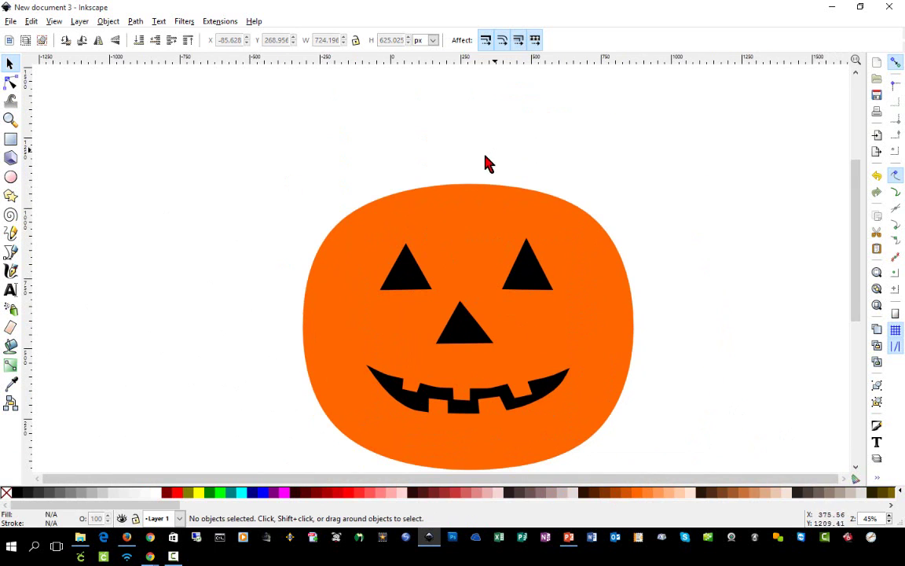
{"action": "left_click", "coordinate": [10, 139]}
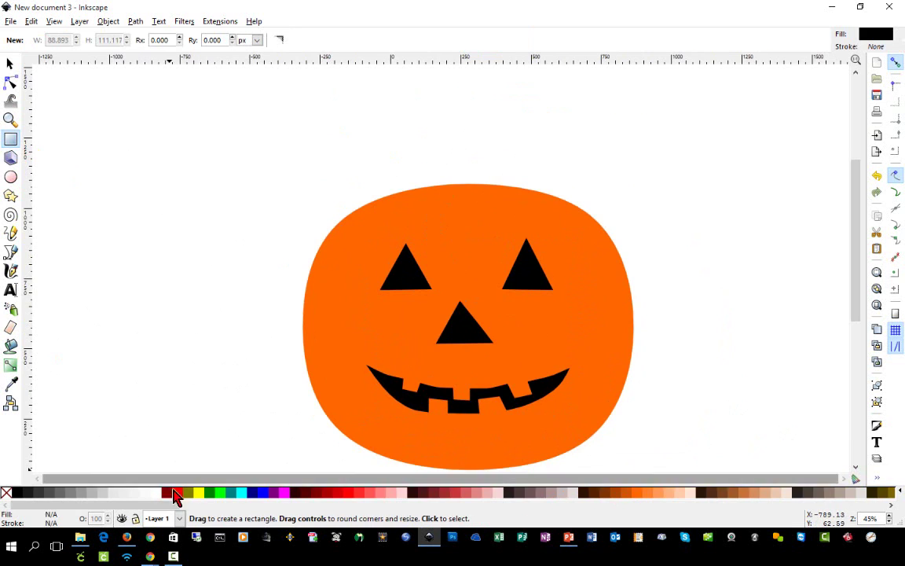
{"action": "left_click", "coordinate": [211, 494]}
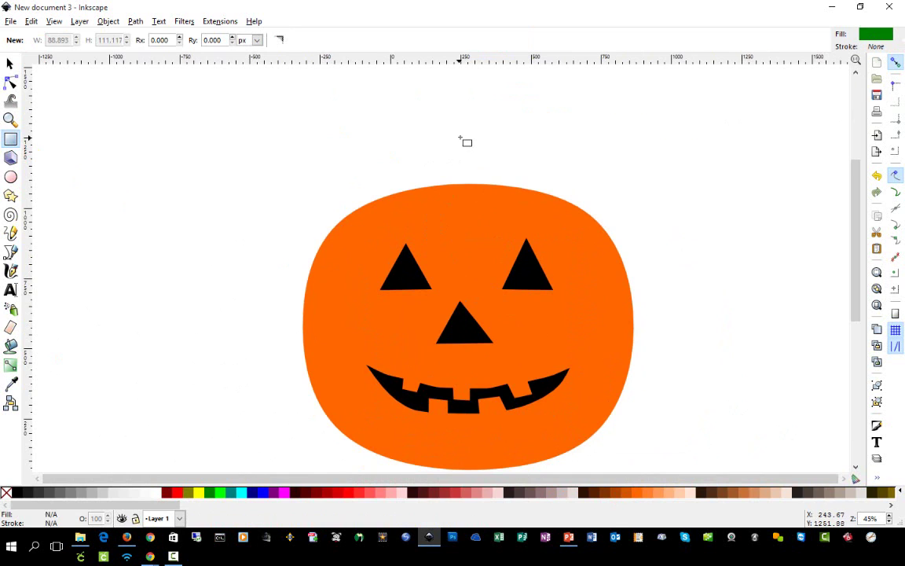
{"action": "left_click_drag", "start_coordinate": [460, 138], "coordinate": [490, 197]}
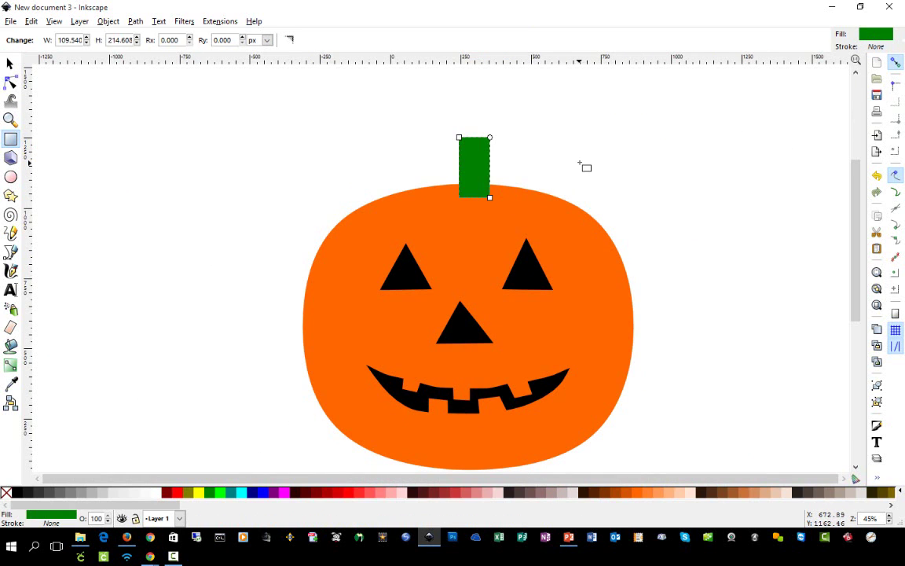
{"action": "left_click", "coordinate": [134, 22]}
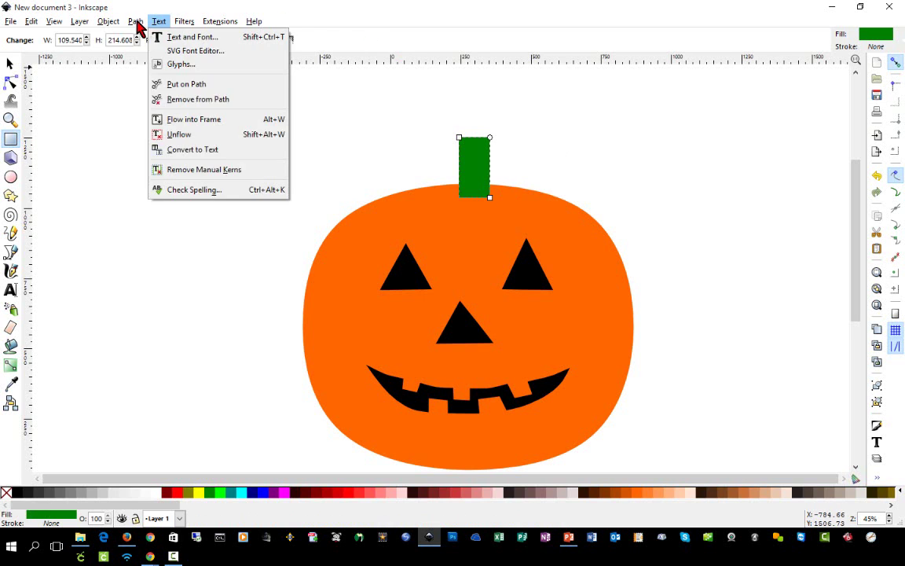
{"action": "left_click", "coordinate": [161, 37]}
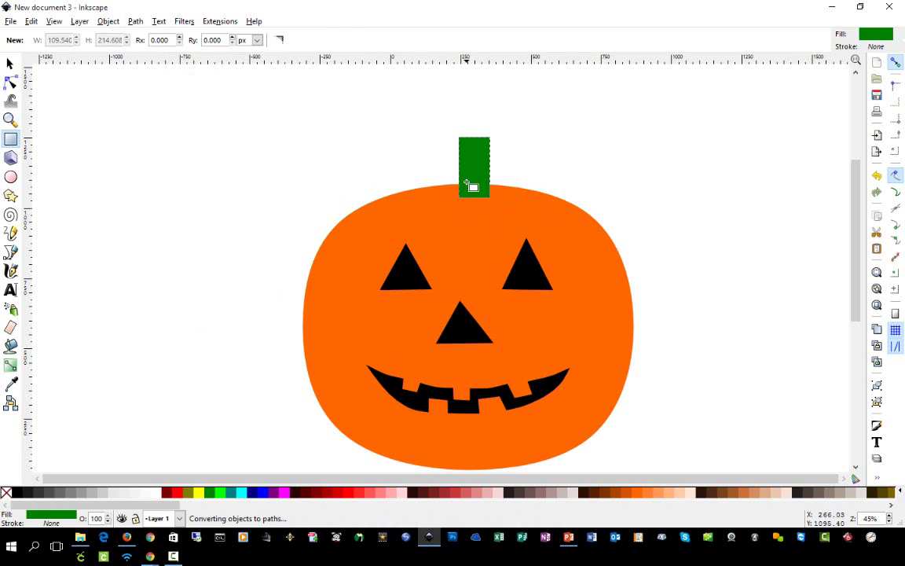
Step: Add two nodes to the stem's right edge and pull both inward so the edge bends left
{"action": "scroll", "coordinate": [472, 189], "scroll_direction": "up", "scroll_amount": 2}
{"action": "scroll", "coordinate": [595, 269], "scroll_direction": "up", "scroll_amount": 4}
{"action": "scroll", "coordinate": [595, 270], "scroll_direction": "up", "scroll_amount": 1}
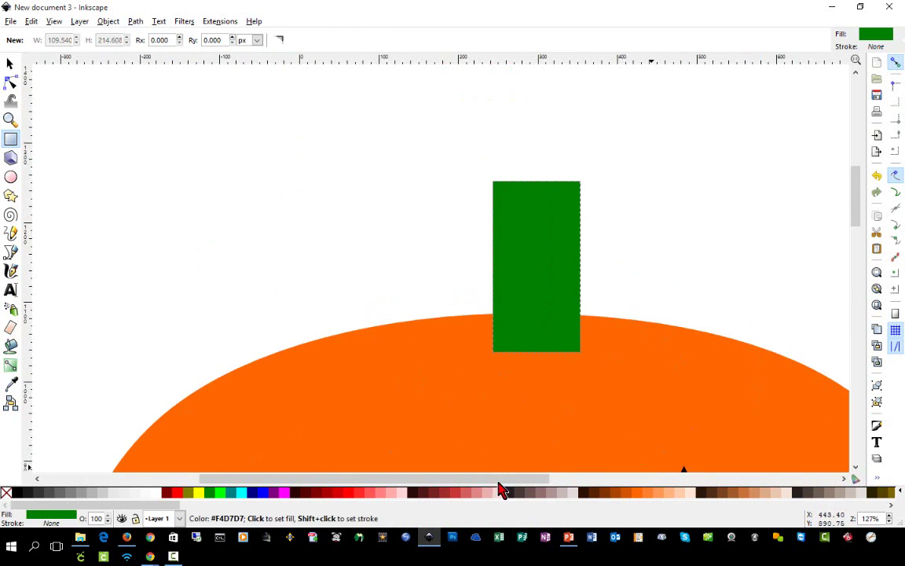
{"action": "left_click_drag", "start_coordinate": [499, 482], "coordinate": [554, 491]}
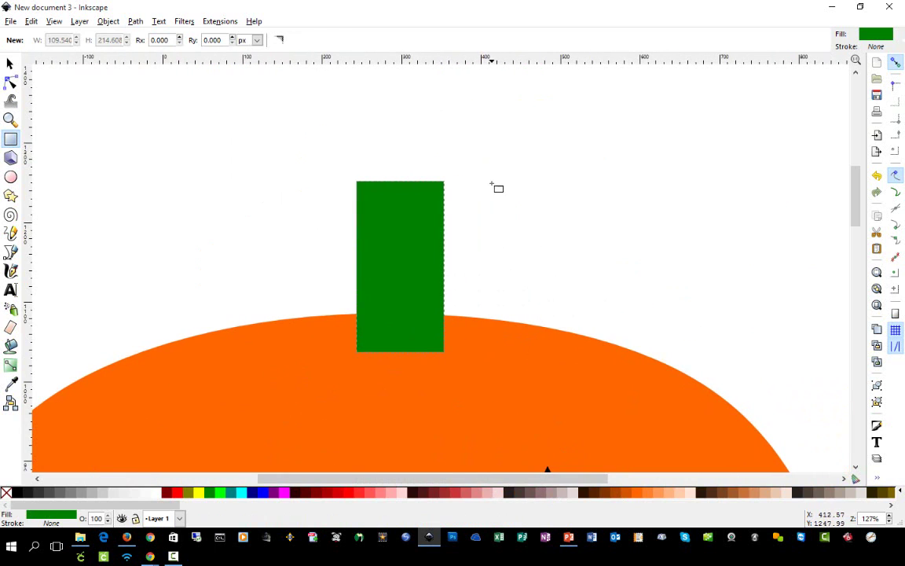
{"action": "left_click", "coordinate": [10, 84]}
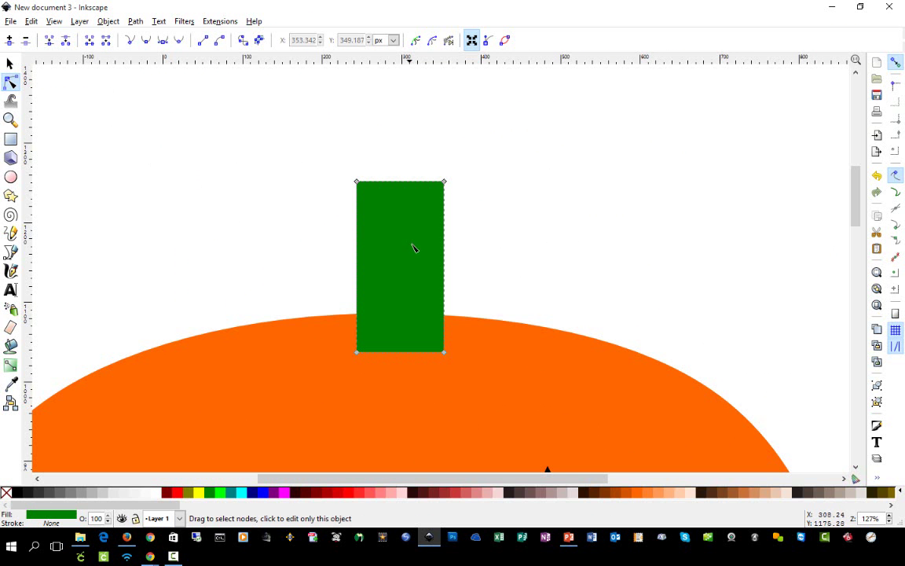
{"action": "double_click", "coordinate": [445, 293]}
{"action": "left_click_drag", "start_coordinate": [445, 293], "coordinate": [431, 292]}
{"action": "left_click_drag", "start_coordinate": [437, 239], "coordinate": [429, 233]}
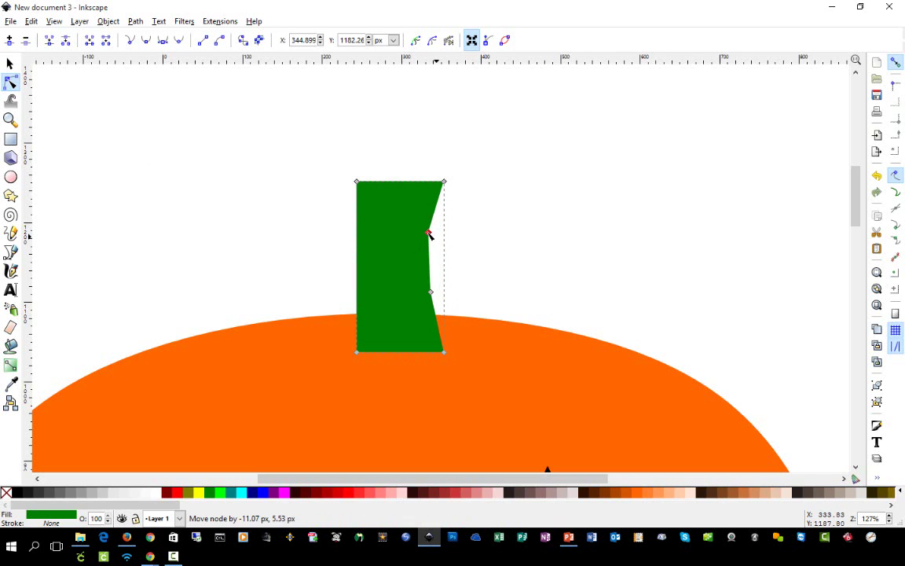
Step: Add two nodes to the stem's left edge and pull both outward to match the bend of the right edge
{"action": "double_click", "coordinate": [357, 284]}
{"action": "left_click_drag", "start_coordinate": [357, 284], "coordinate": [344, 283]}
{"action": "double_click", "coordinate": [358, 226]}
{"action": "left_click_drag", "start_coordinate": [358, 225], "coordinate": [340, 232]}
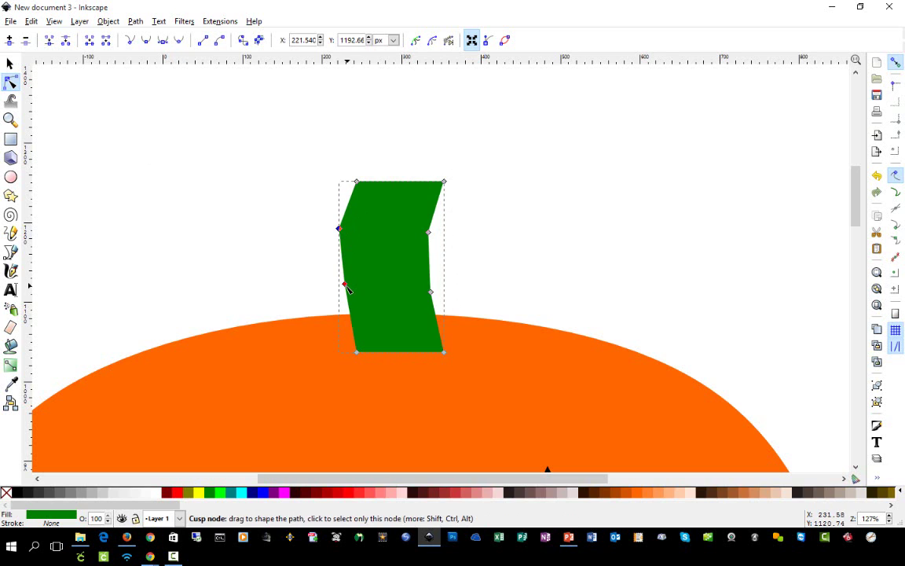
{"action": "left_click_drag", "start_coordinate": [346, 285], "coordinate": [344, 292]}
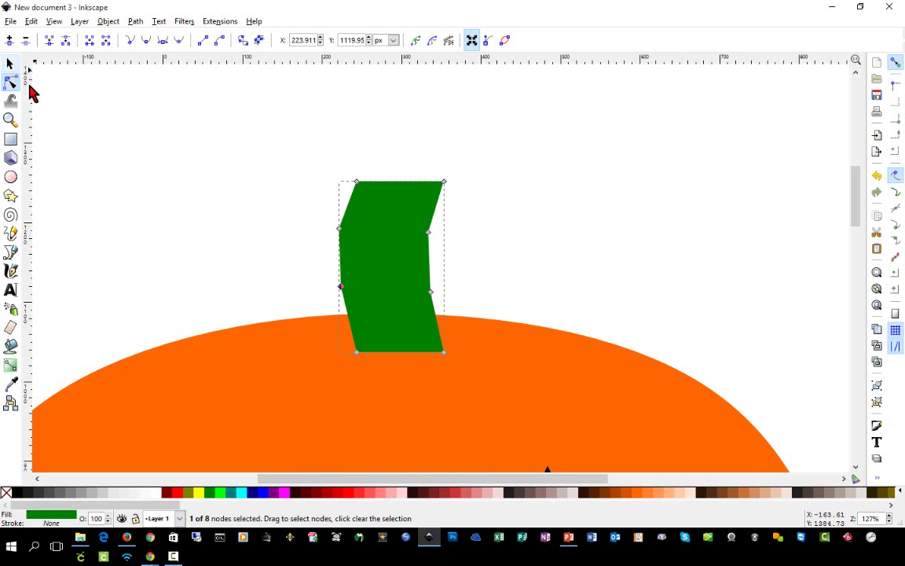
Step: Turn the added nodes on both sides of the stem into smooth nodes to curve its edges
{"action": "left_click", "coordinate": [429, 233], "text": "ctrl"}
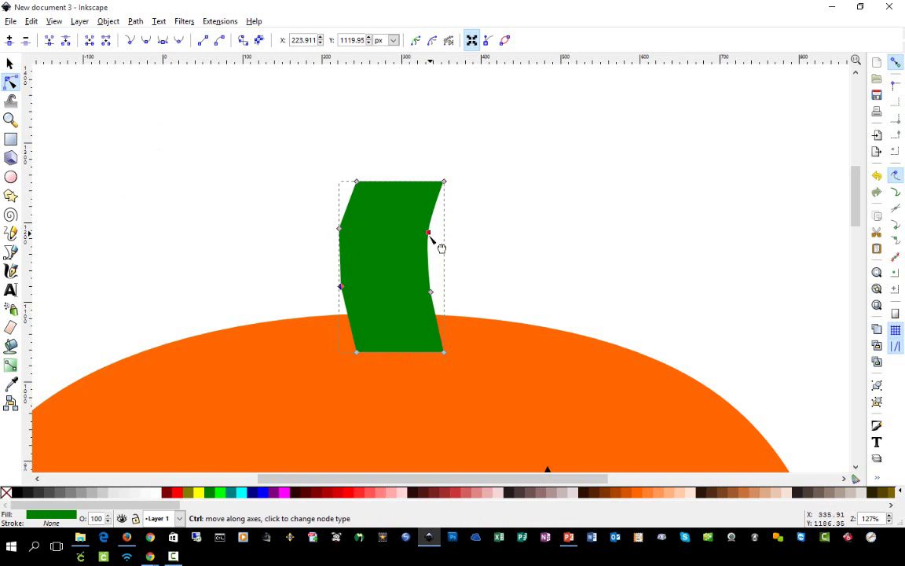
{"action": "left_click", "coordinate": [430, 293], "text": "ctrl"}
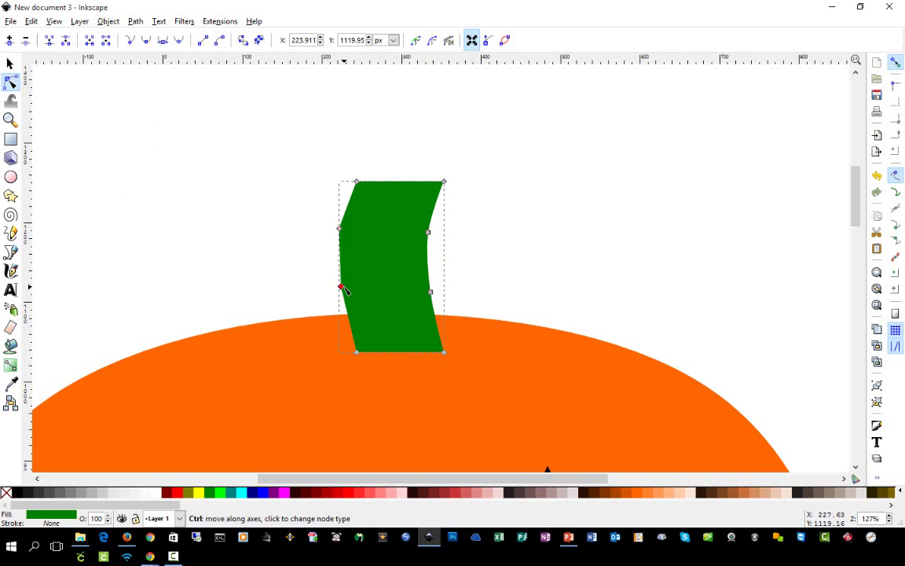
{"action": "left_click", "coordinate": [340, 229], "text": "ctrl"}
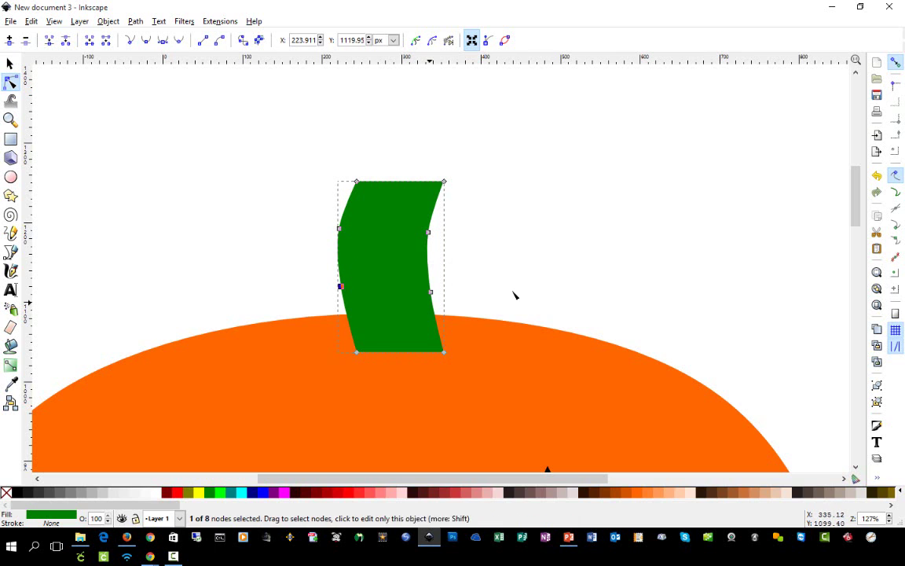
Step: Move the curved stem slightly up and to the right on the pumpkin, and deselect it
{"action": "left_click", "coordinate": [10, 64]}
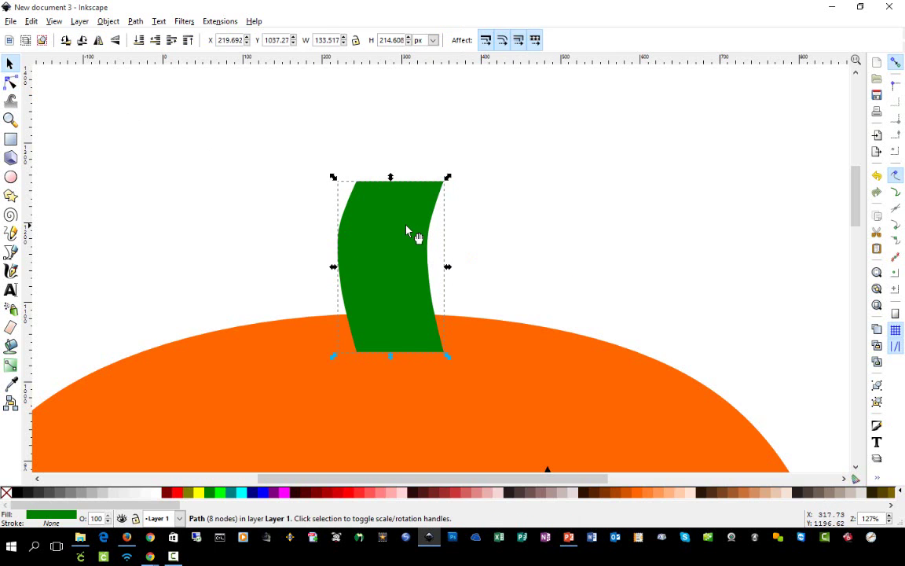
{"action": "left_click_drag", "start_coordinate": [414, 232], "coordinate": [419, 212]}
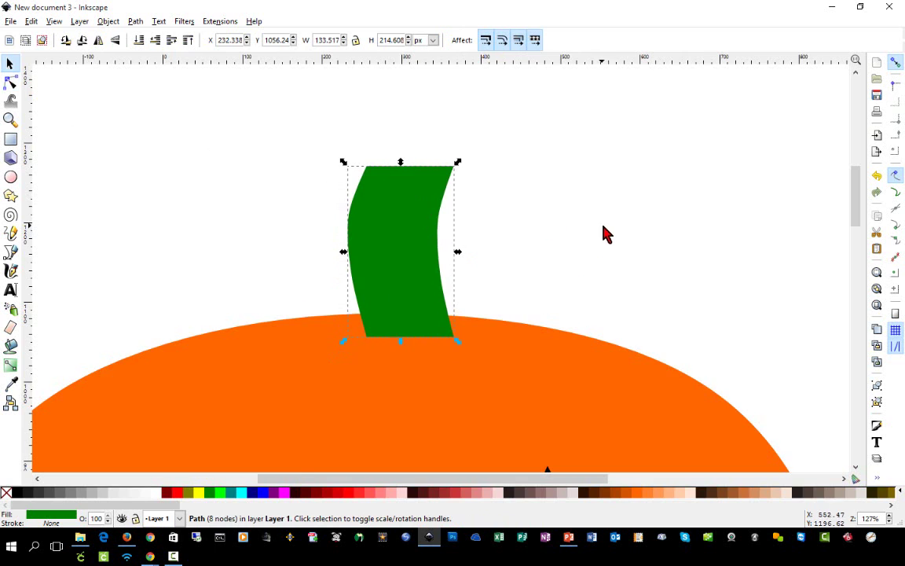
{"action": "scroll", "coordinate": [602, 232], "scroll_direction": "down", "scroll_amount": 4}
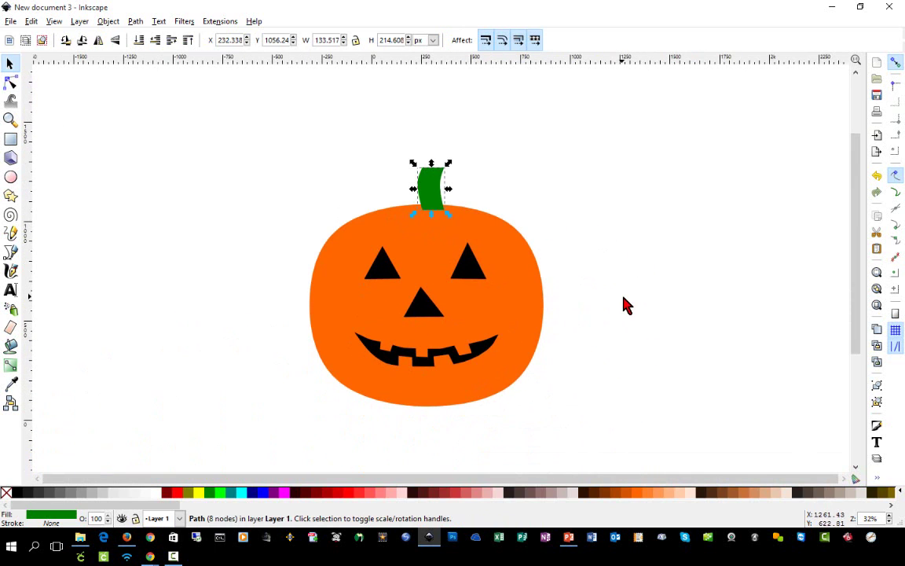
{"action": "left_click", "coordinate": [627, 305]}
Step: Select the pumpkin body, face and stem and group them
{"action": "left_click_drag", "start_coordinate": [151, 101], "coordinate": [689, 416]}
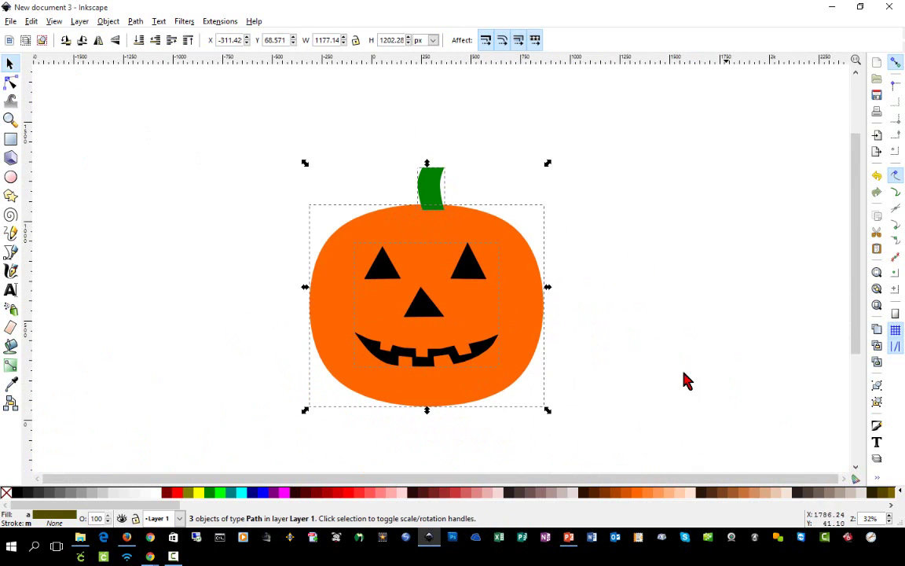
{"action": "left_click", "coordinate": [114, 23]}
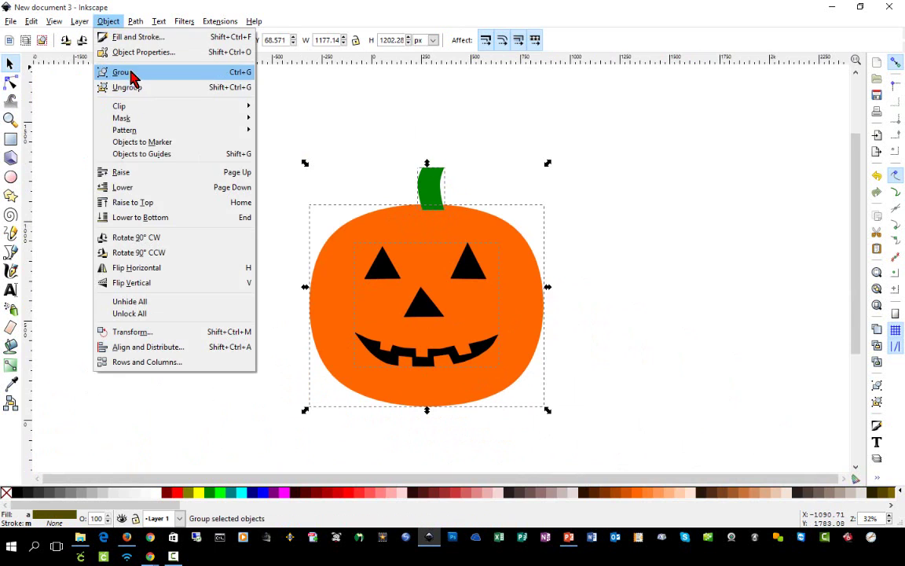
{"action": "left_click", "coordinate": [127, 71]}
Step: Save the drawing in the challenges folder as challenge6.svg in Plain SVG format
{"action": "left_click", "coordinate": [10, 22]}
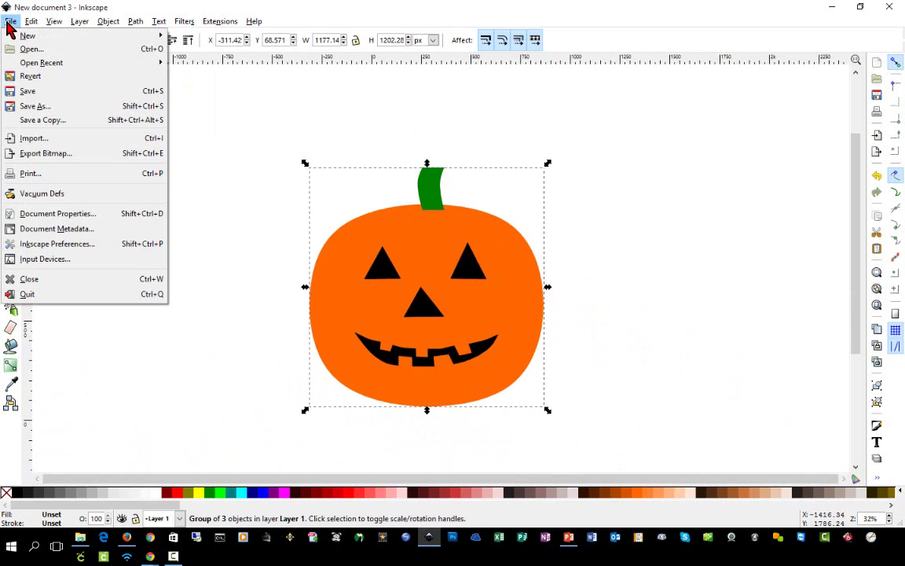
{"action": "left_click", "coordinate": [49, 115]}
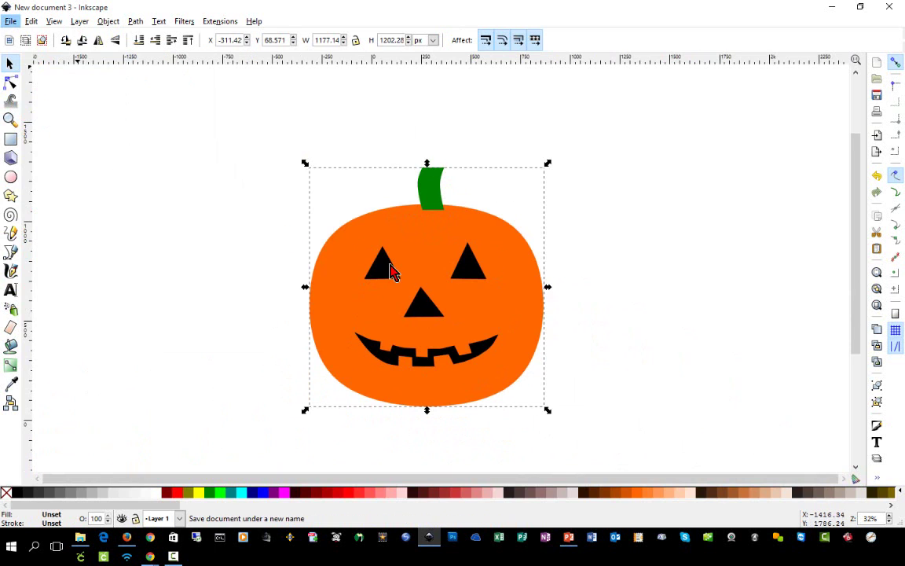
{"action": "left_click", "coordinate": [236, 511]}
{"action": "left_click", "coordinate": [202, 328]}
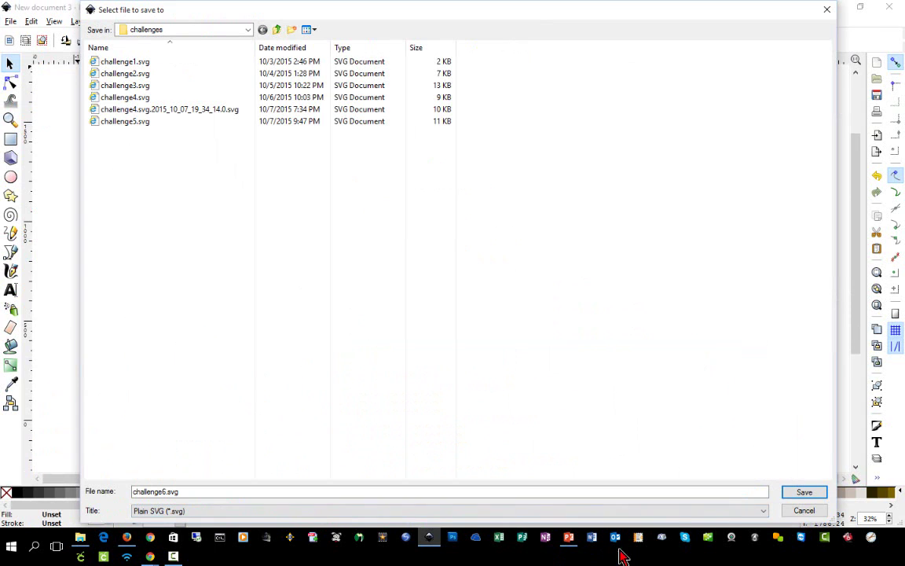
{"action": "left_click", "coordinate": [803, 492]}
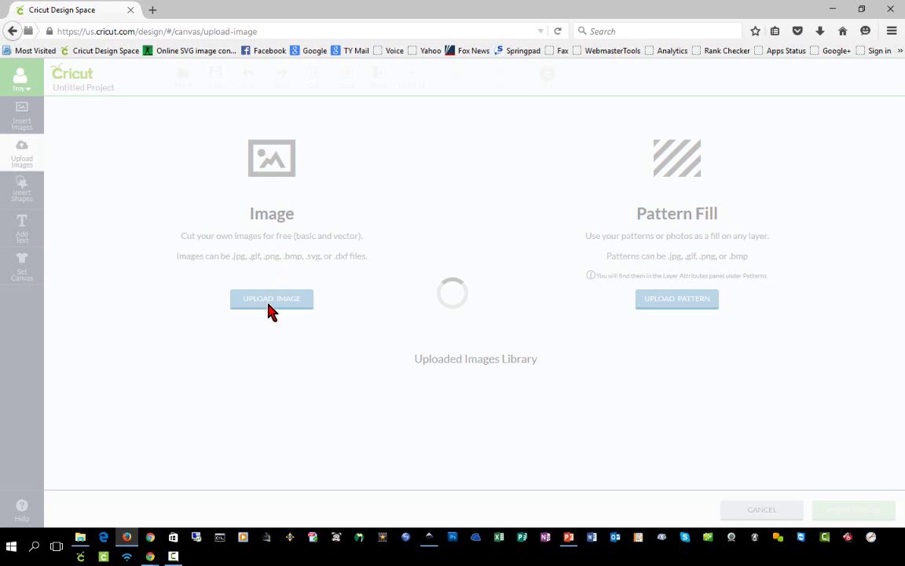
Step: In Cricut Design Space, upload challenge6.svg as an image and save it to the library under the name challenge6
{"action": "left_click", "coordinate": [268, 300]}
{"action": "double_click", "coordinate": [226, 236]}
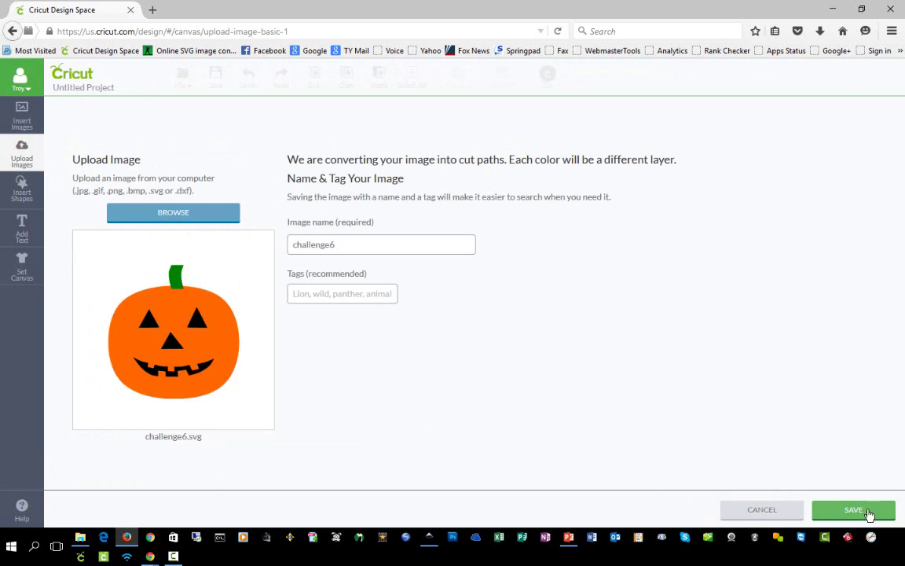
{"action": "left_click", "coordinate": [869, 510]}
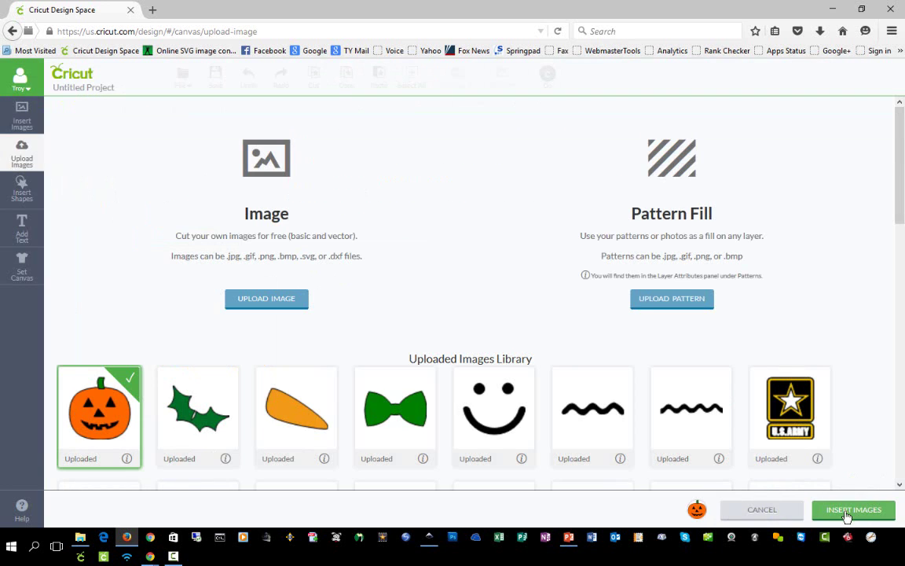
Step: Insert the uploaded pumpkin image onto the canvas and shift it slightly down and to the left
{"action": "left_click", "coordinate": [852, 509]}
{"action": "left_click_drag", "start_coordinate": [271, 267], "coordinate": [224, 311]}
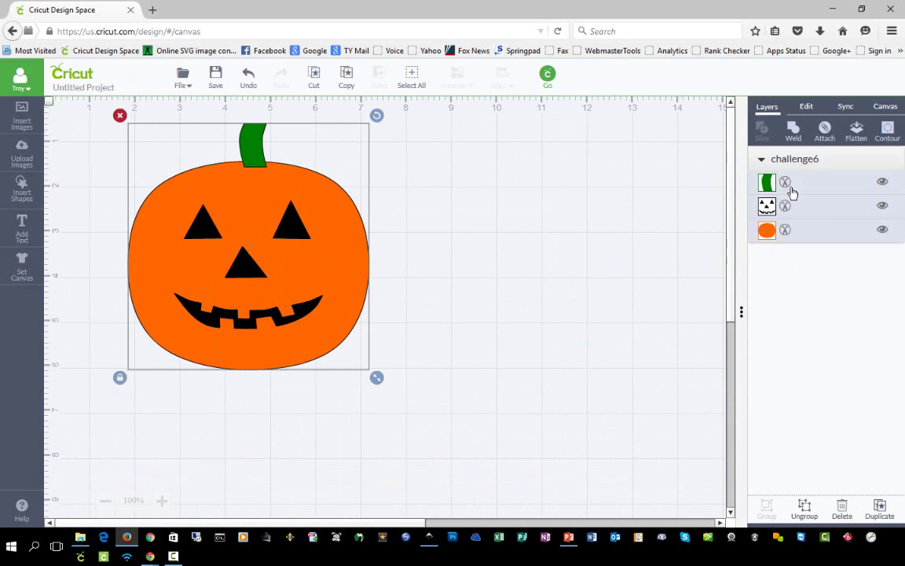
Step: Send the project to the mat preview and examine the green stem mat and the orange pumpkin mat
{"action": "left_click", "coordinate": [547, 76]}
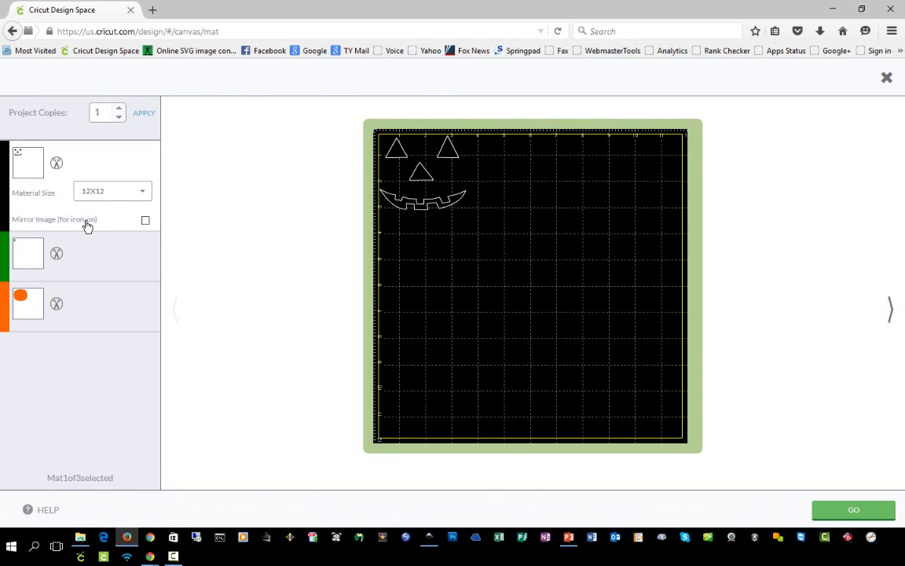
{"action": "left_click", "coordinate": [101, 260]}
{"action": "left_click", "coordinate": [154, 307]}
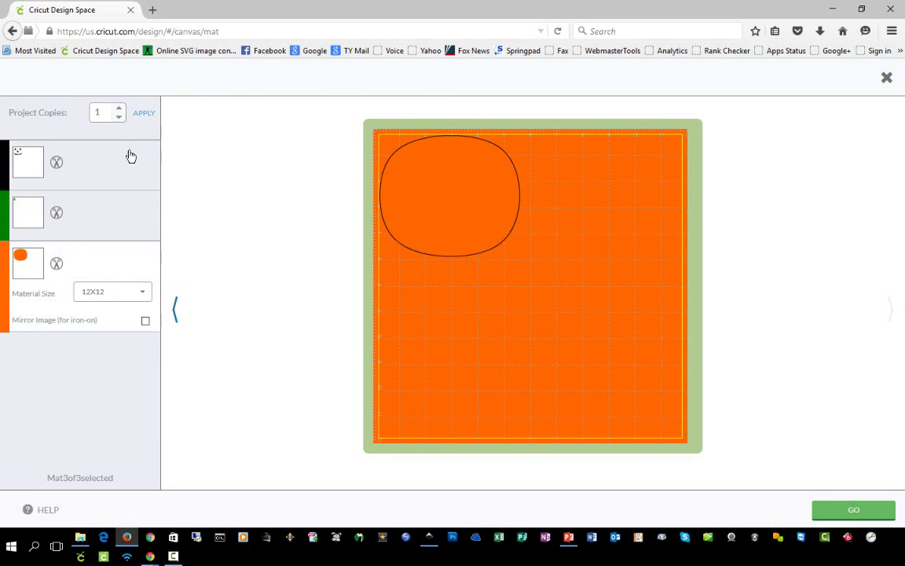